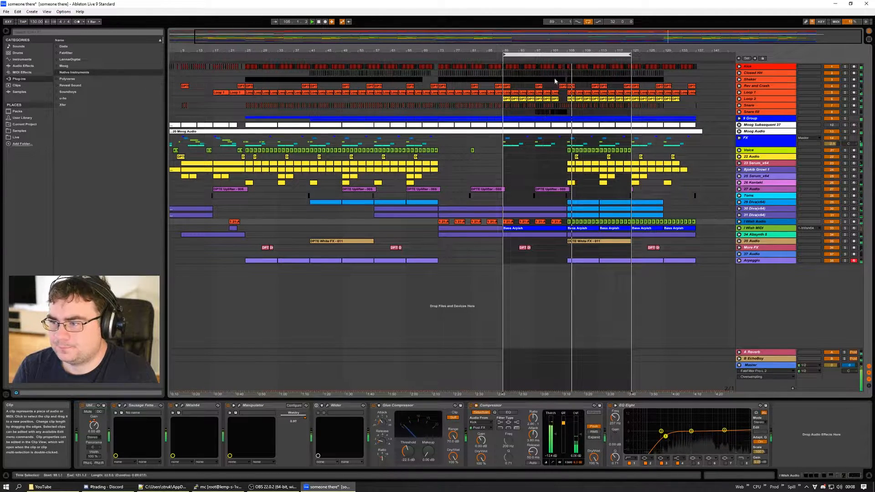
Step: Stop playback and unfold the Voice track in the arrangement to show its waveform
left_click(321, 24)
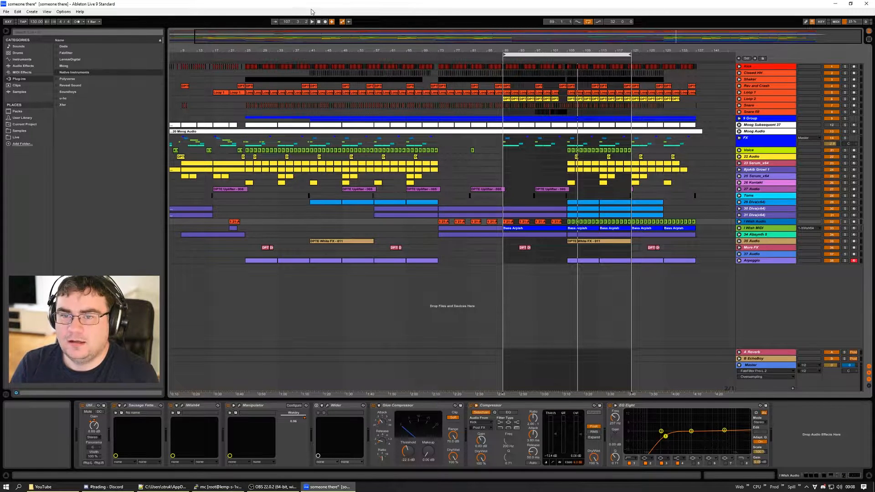
left_click_drag(473, 38, 457, 37)
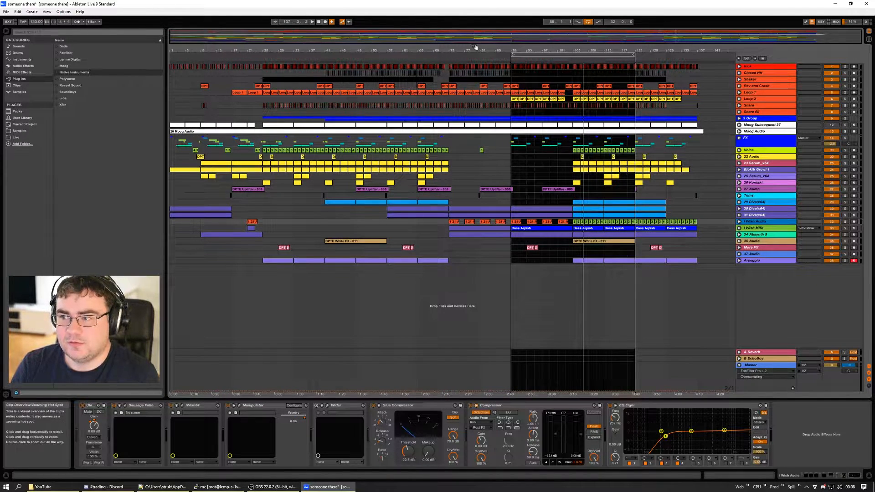
left_click(749, 151)
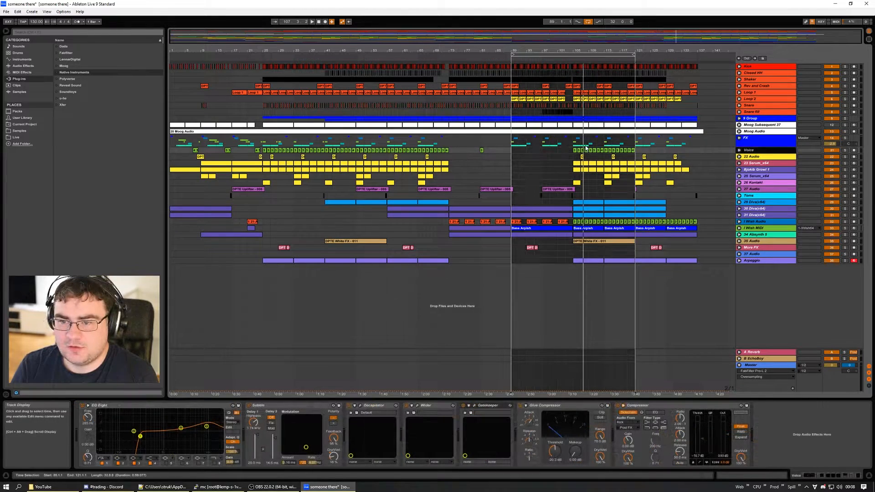
left_click(740, 151)
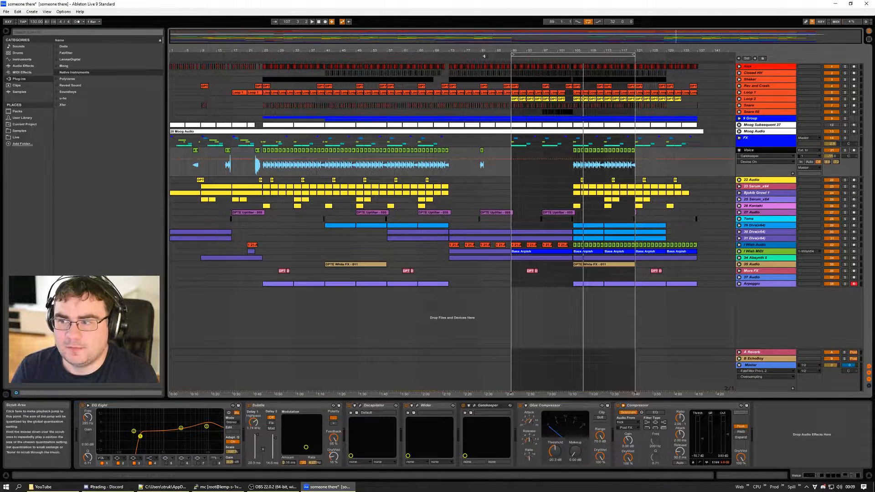
Step: Set the loop region to bars 25 through 41 and audition the Voice track in solo
left_click_drag(554, 52, 306, 53)
left_click_drag(386, 54, 325, 54)
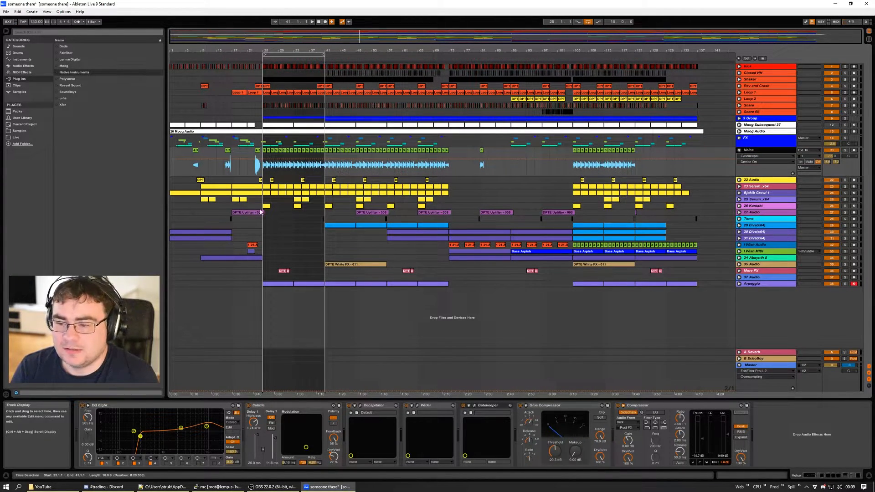
left_click(844, 151)
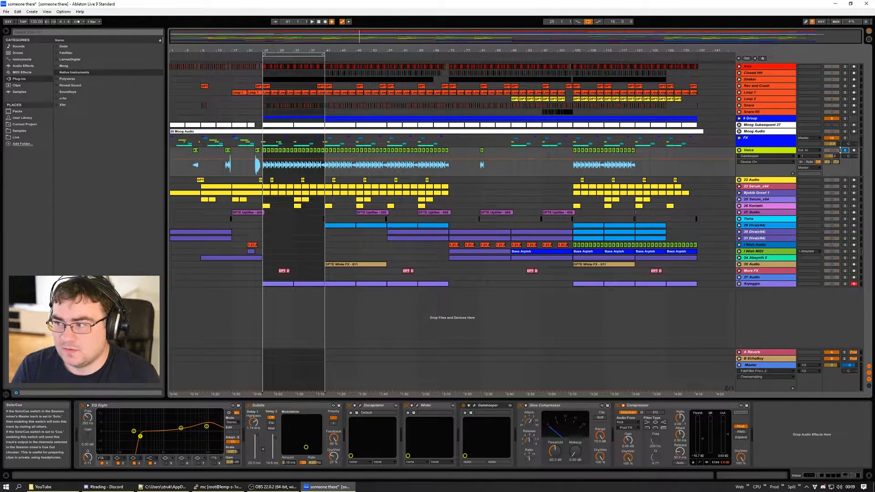
key("space")
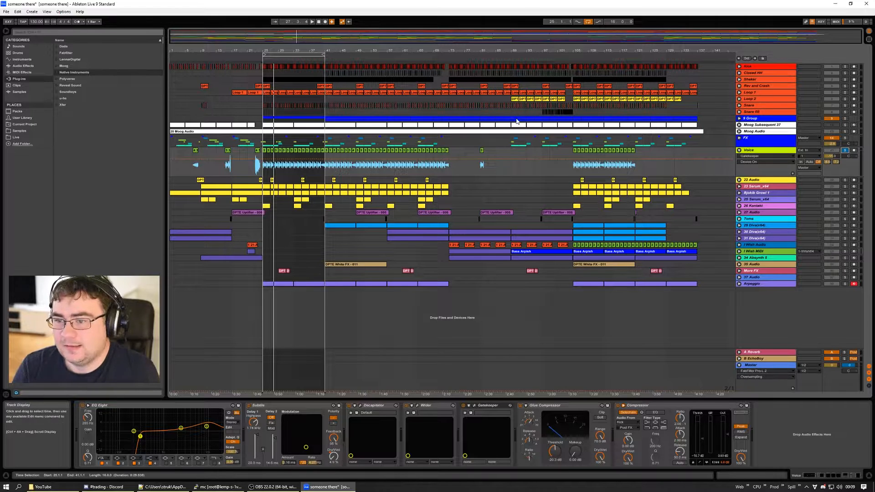
key("space")
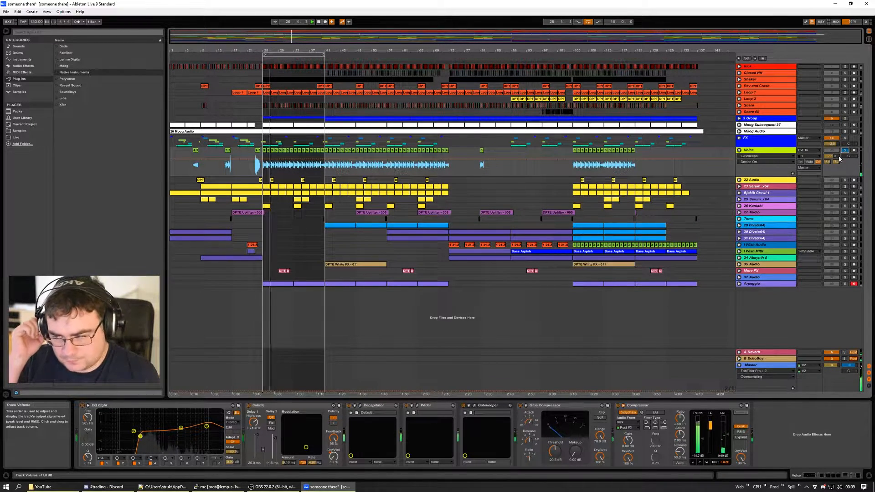
Step: Show the Voice track's device chain and open the Gatekeeper plug-in window
left_click_drag(353, 36, 801, 181)
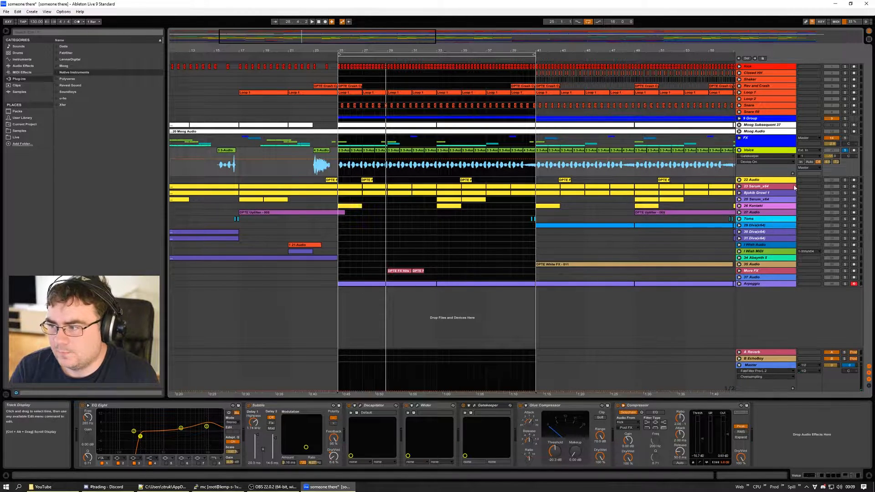
left_click(771, 152)
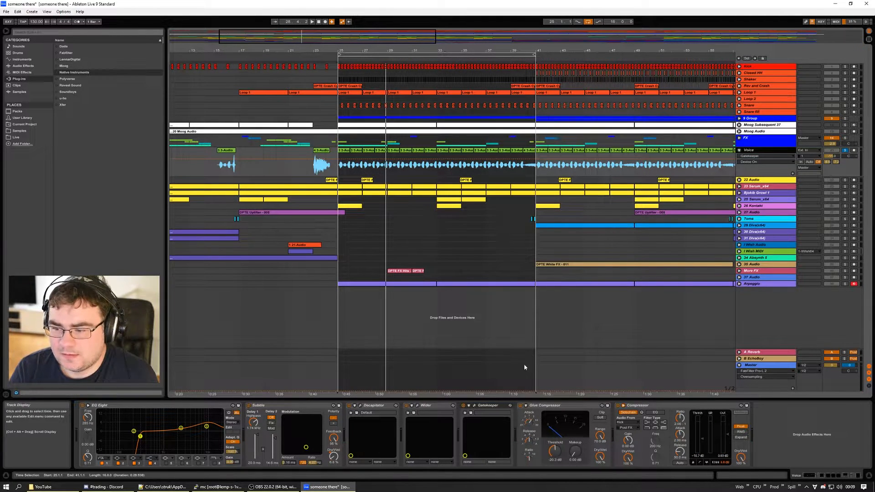
left_click(486, 407)
left_click(475, 406)
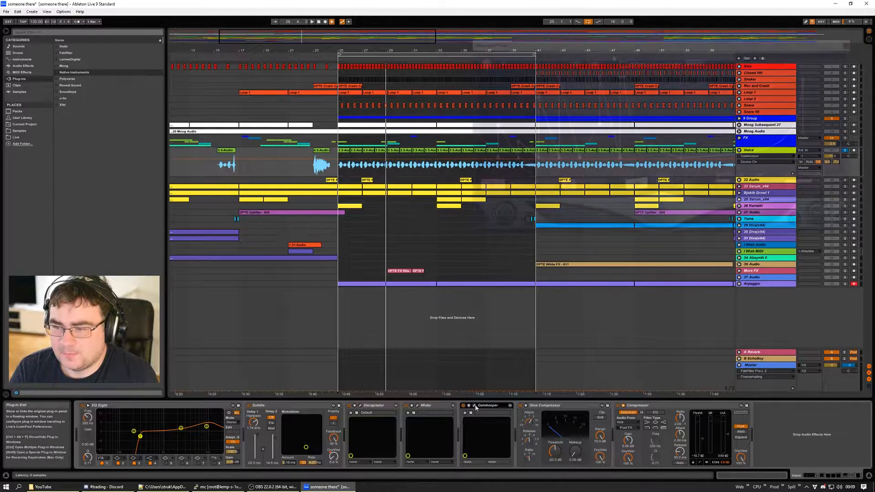
left_click_drag(624, 44, 567, 54)
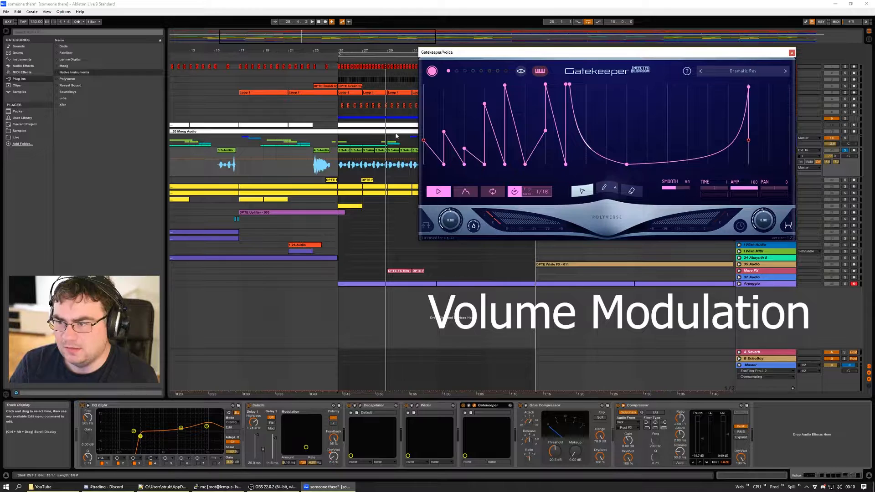
Step: Browse Gatekeeper's preset categories, including Swing, Gating and Ducking, keeping the Dramatic Rev preset
left_click_drag(628, 60, 544, 57)
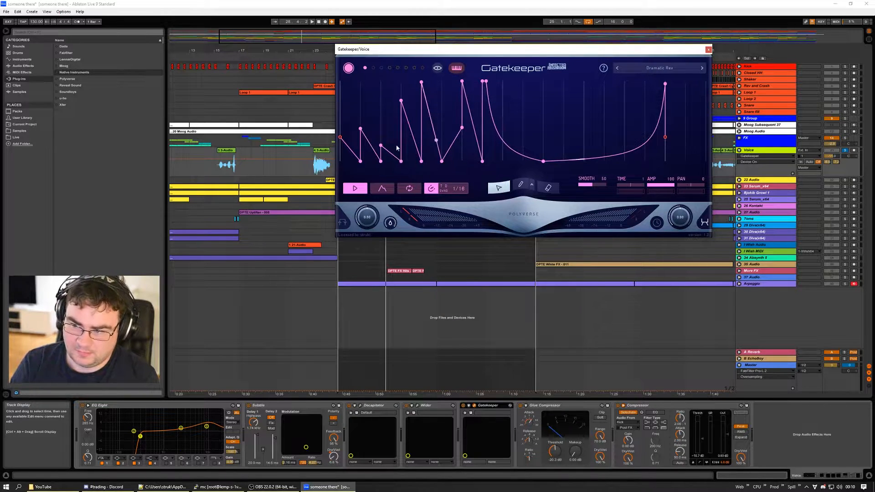
left_click_drag(540, 49, 511, 98)
left_click_drag(575, 99, 668, 28)
left_click(716, 46)
mouse_move(701, 79)
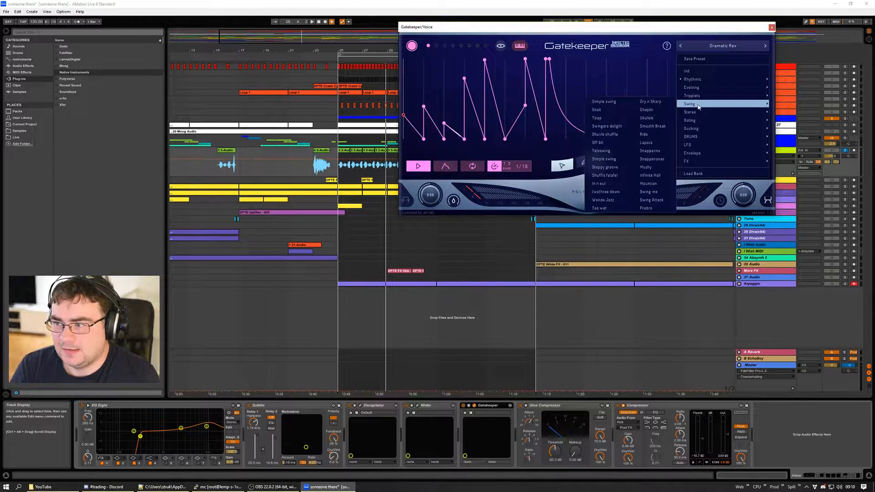
mouse_move(701, 129)
left_click(535, 30)
left_click_drag(522, 38, 455, 105)
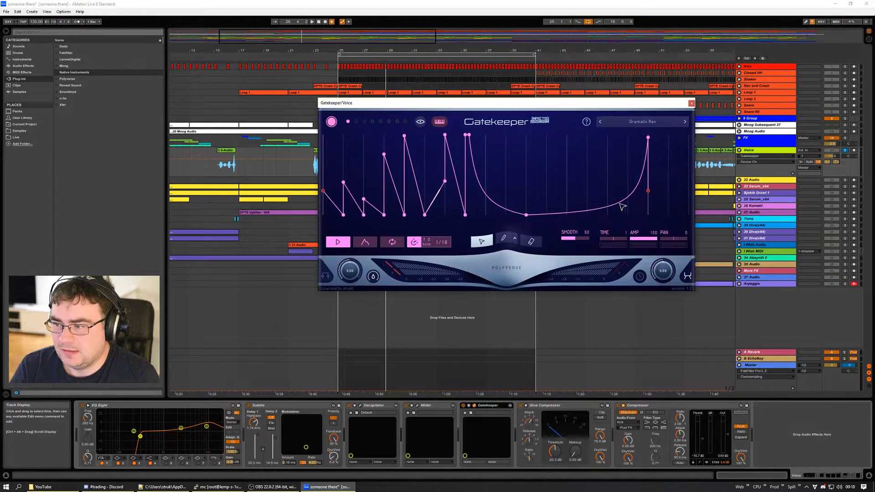
left_click(620, 121)
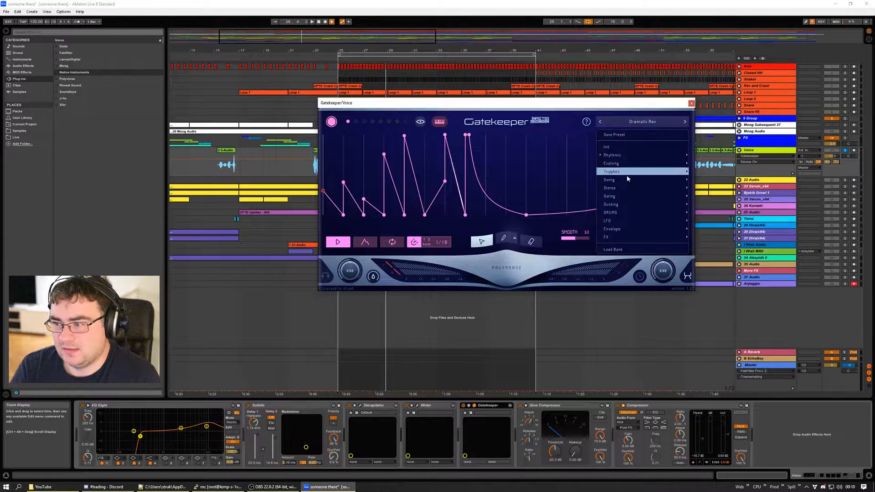
mouse_move(621, 222)
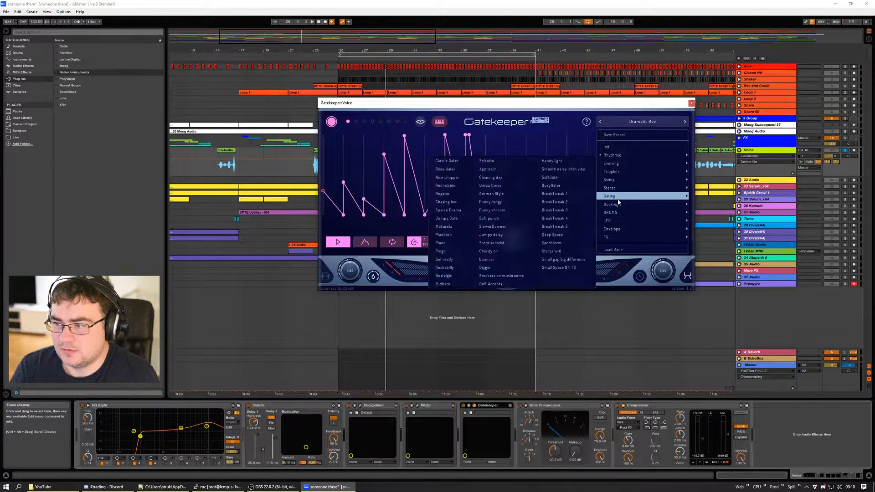
mouse_move(618, 206)
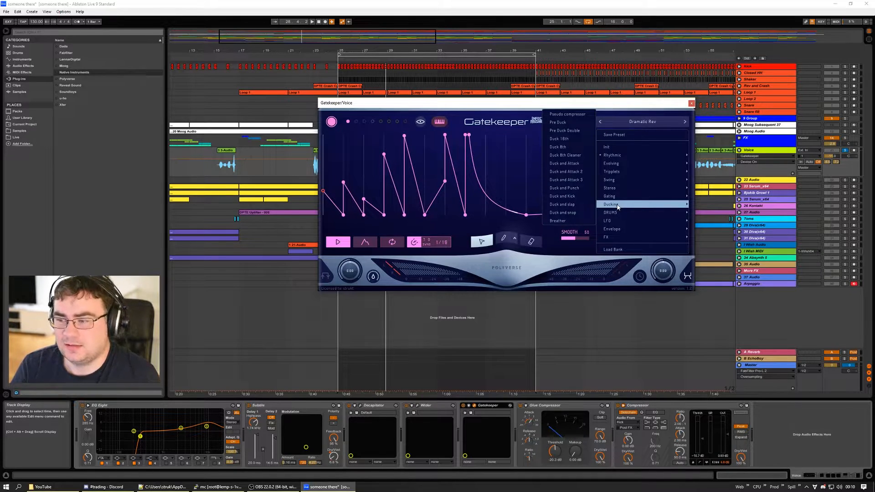
left_click(436, 101)
left_click_drag(437, 106, 550, 90)
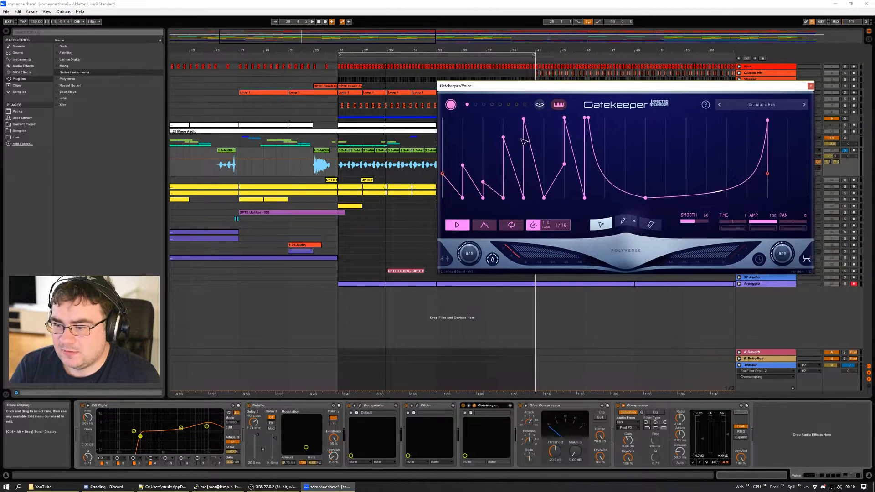
Step: Bypass Gatekeeper, Wider and Decapitator on the Voice track and play the loop to hear the drier voice
left_click(464, 406)
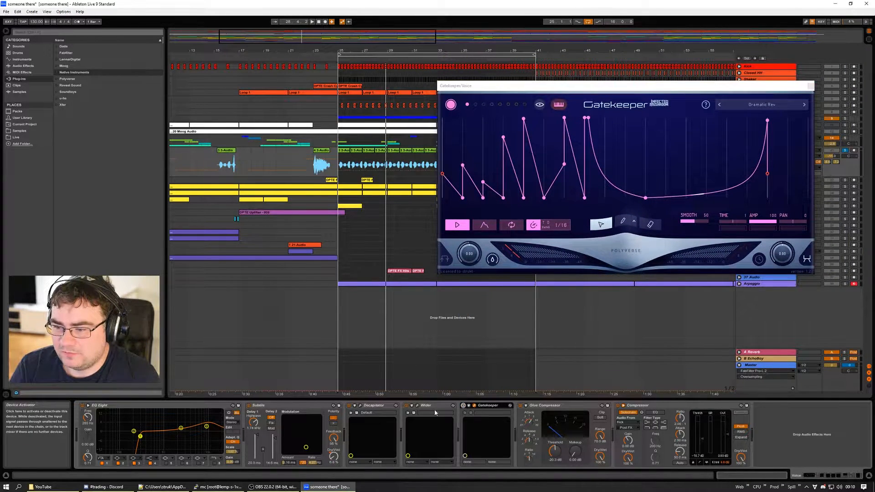
left_click(407, 405)
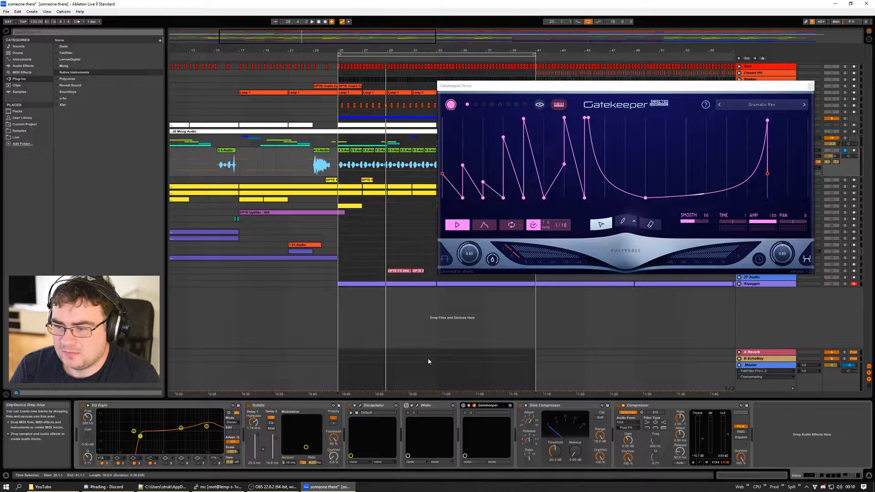
left_click(249, 406)
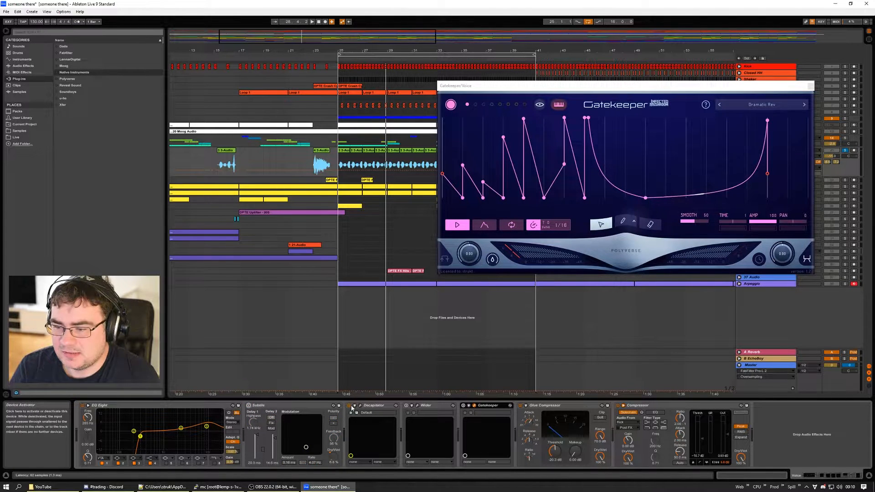
left_click(349, 406)
key("space")
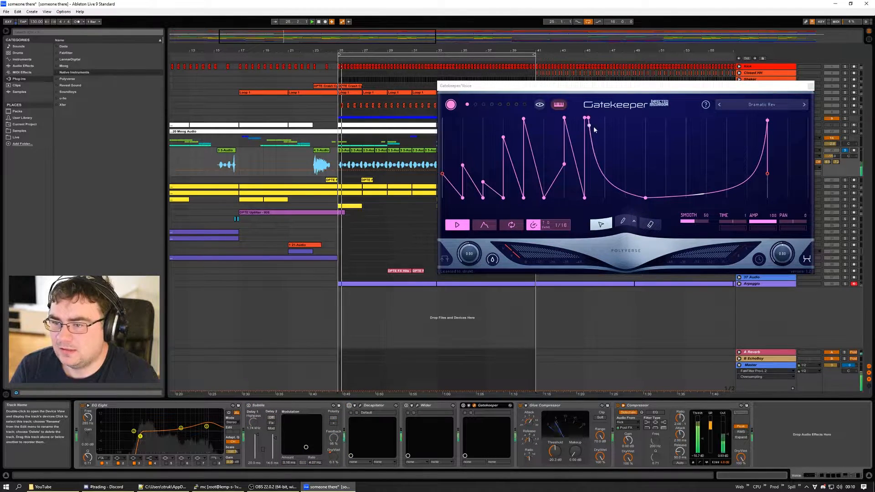
Step: Close the Gatekeeper window and turn Gatekeeper back on while the loop plays
left_click_drag(611, 85, 565, 204)
left_click(766, 185)
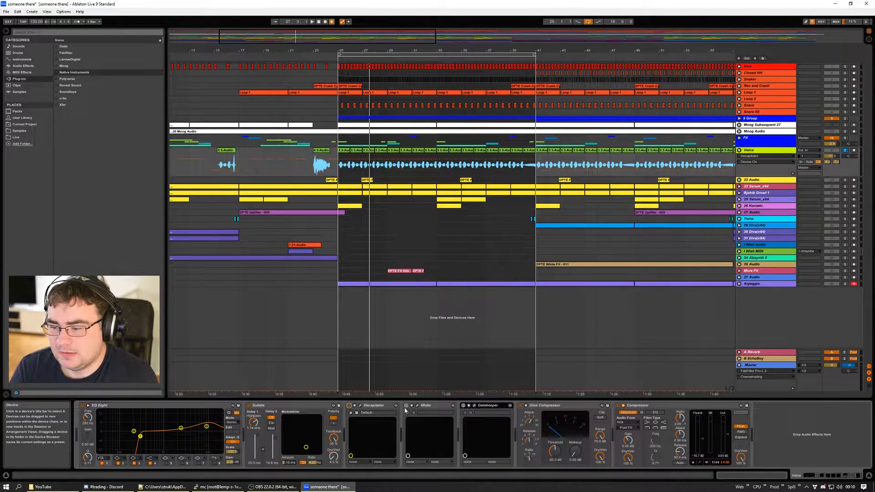
key("space")
left_click(463, 406)
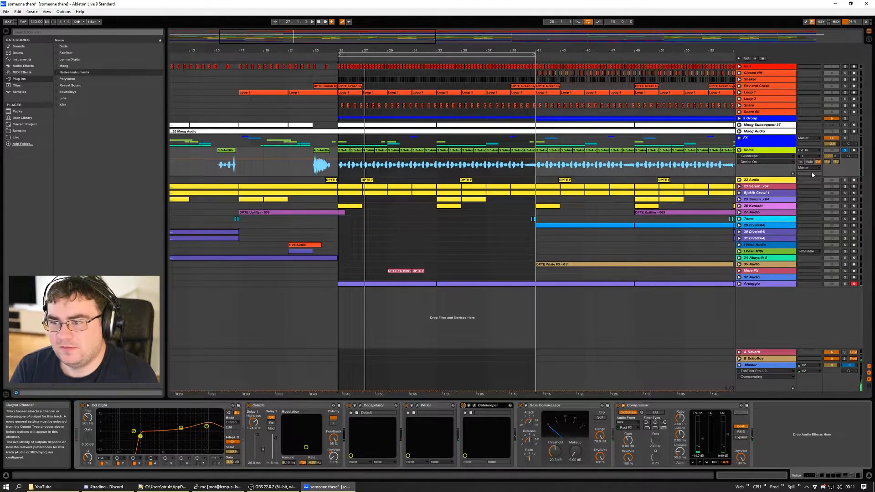
Step: View Gatekeeper's volume envelope on the Voice track and close its window
left_click(475, 405)
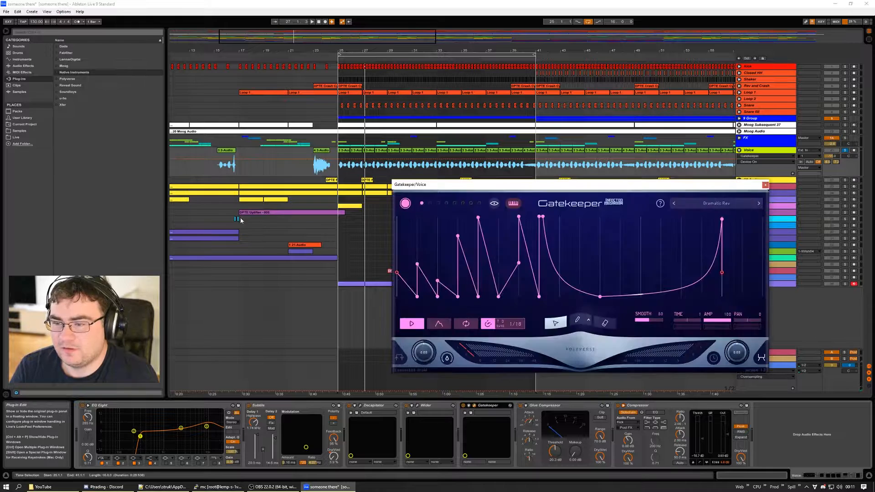
left_click_drag(538, 184, 468, 190)
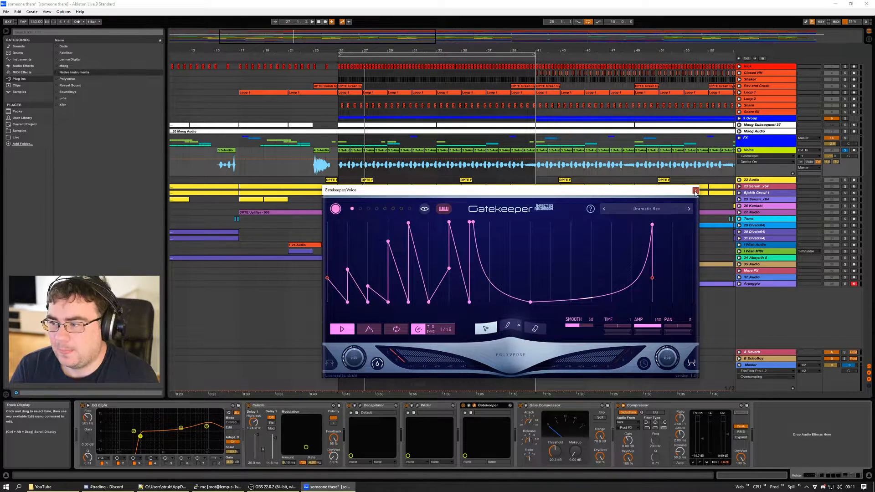
left_click(696, 191)
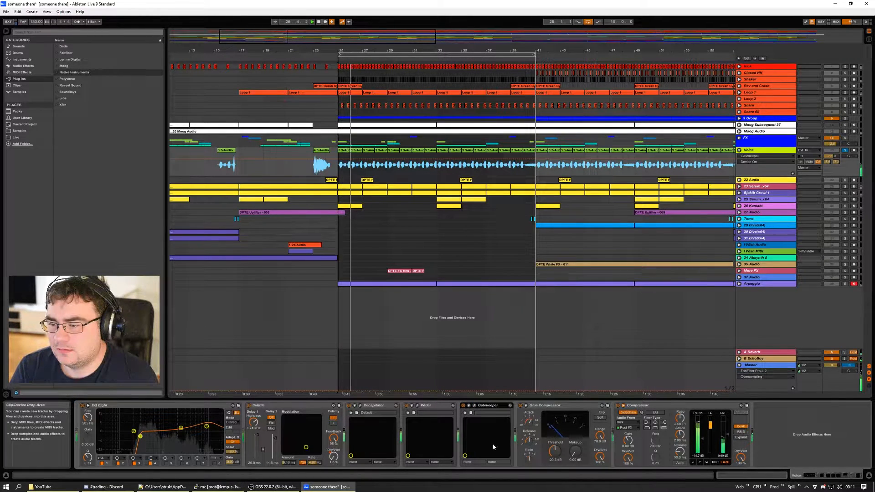
Step: Reopen the Gatekeeper window, audition Smooth at 100, and lower Smooth to its minimum
left_click(474, 405)
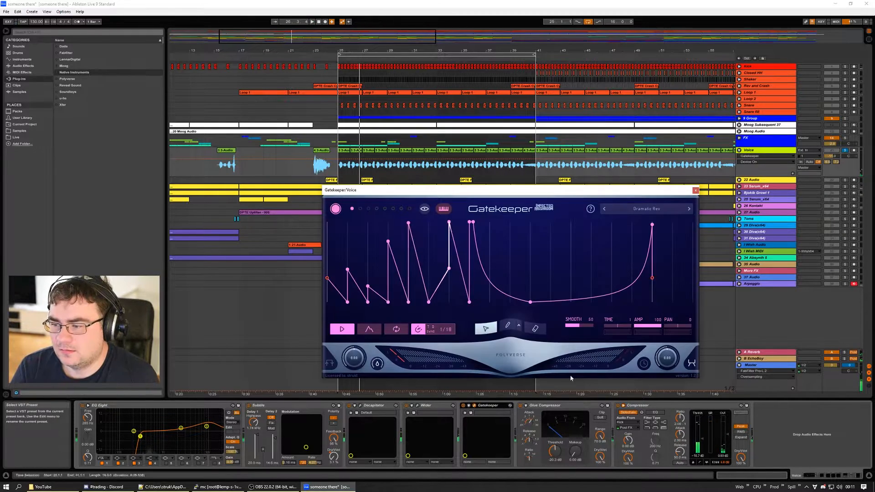
left_click_drag(628, 193, 679, 147)
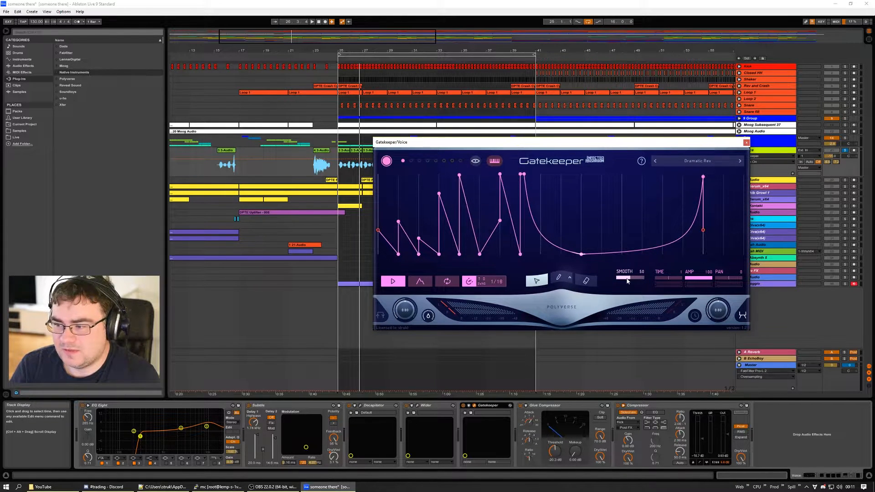
left_click_drag(638, 278, 646, 278)
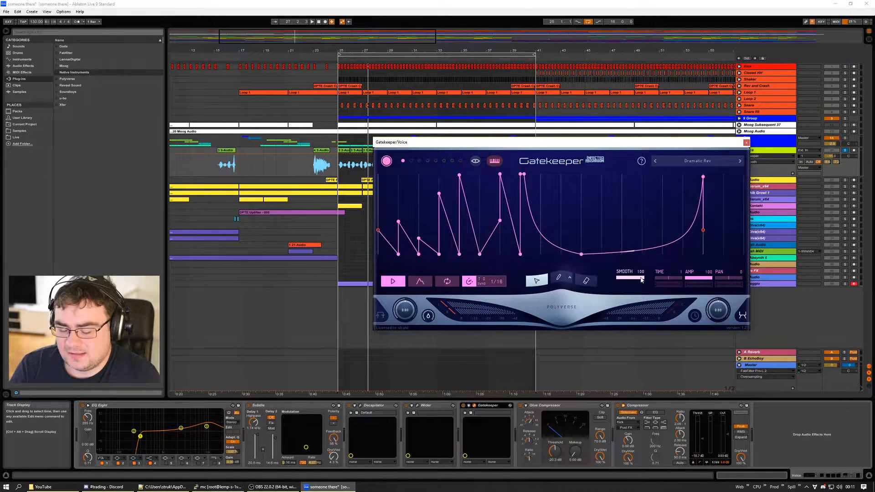
key("space")
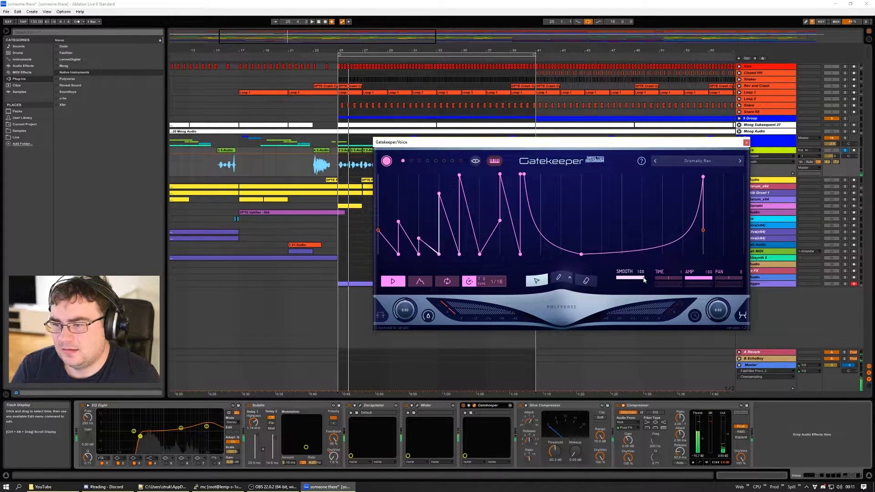
left_click_drag(644, 280, 637, 281)
left_click_drag(630, 279, 620, 281)
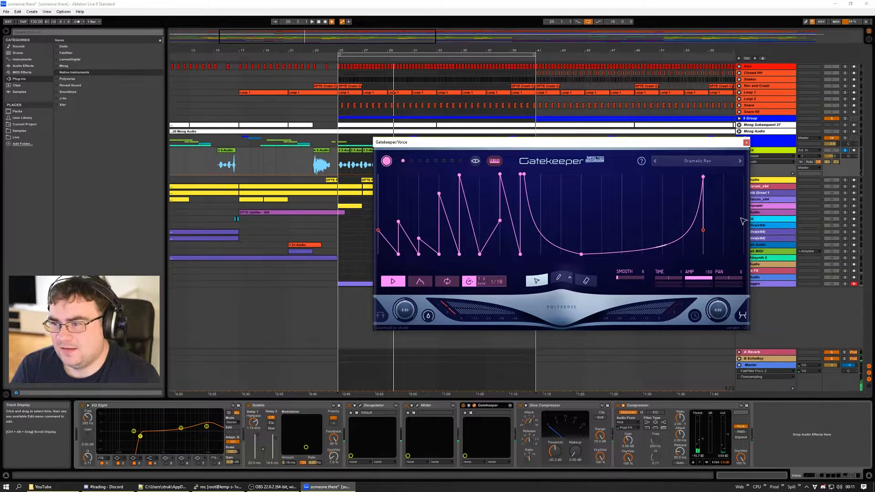
Step: Solo the Kick track and the 9 Group together with the Voice track
left_click_drag(682, 150, 689, 139)
left_click(844, 66)
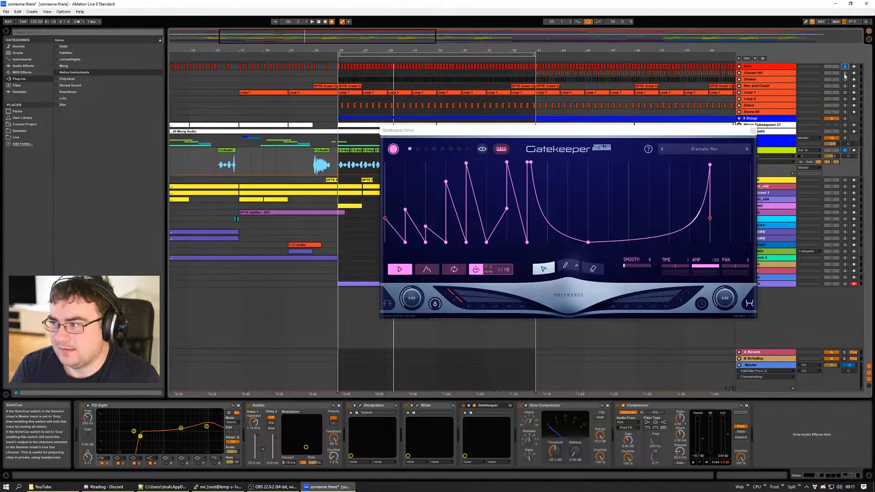
left_click(844, 118)
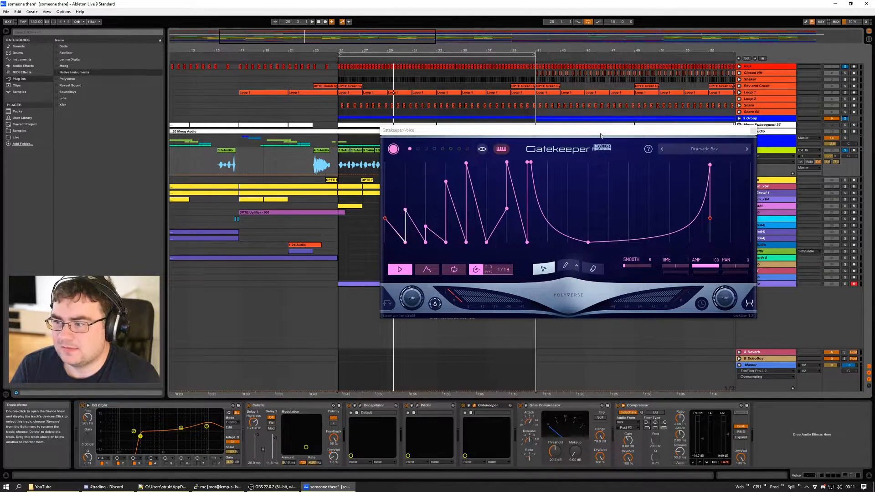
Step: Play the soloed Voice, Kick and 9 Group tracks with Gatekeeper and add the 23 Serum_x64 track to the solo
left_click_drag(603, 133, 613, 139)
key("space")
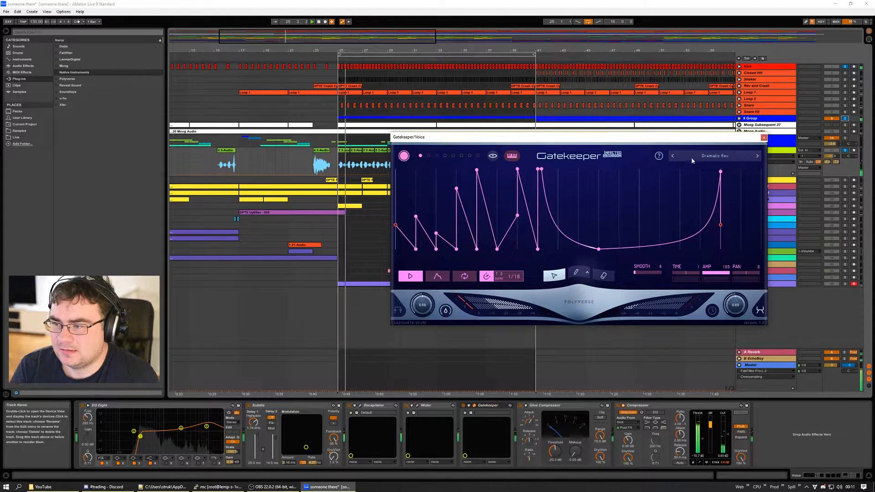
left_click_drag(679, 137, 644, 82)
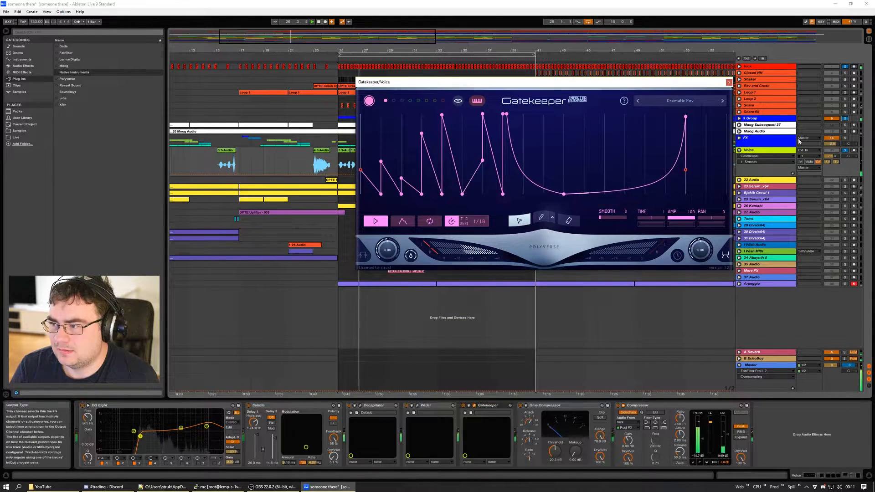
left_click(844, 180)
left_click(845, 193)
left_click(844, 187)
left_click(844, 180)
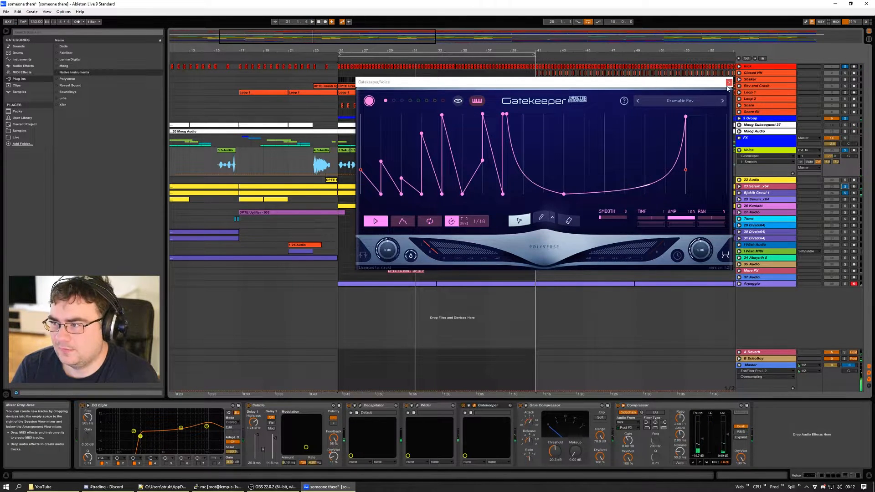
Step: Close the Gatekeeper window, leave only the Voice track soloed, and play it
left_click(729, 83)
left_click(848, 152)
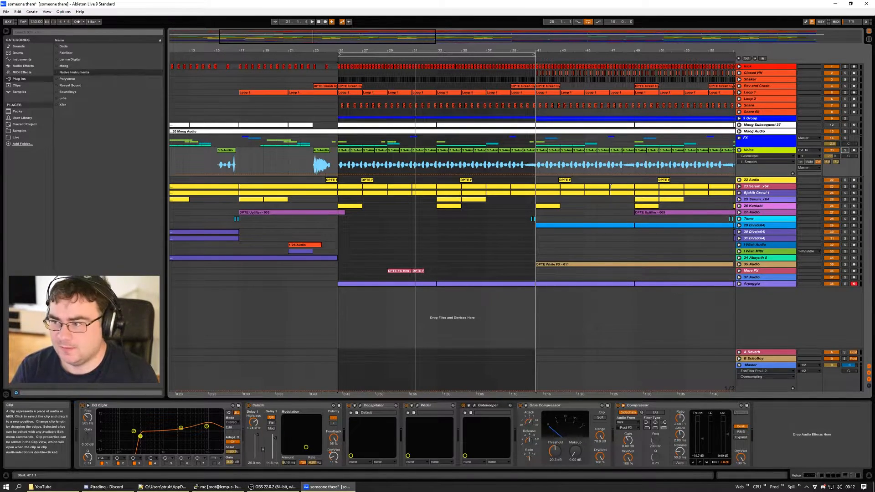
left_click(846, 152)
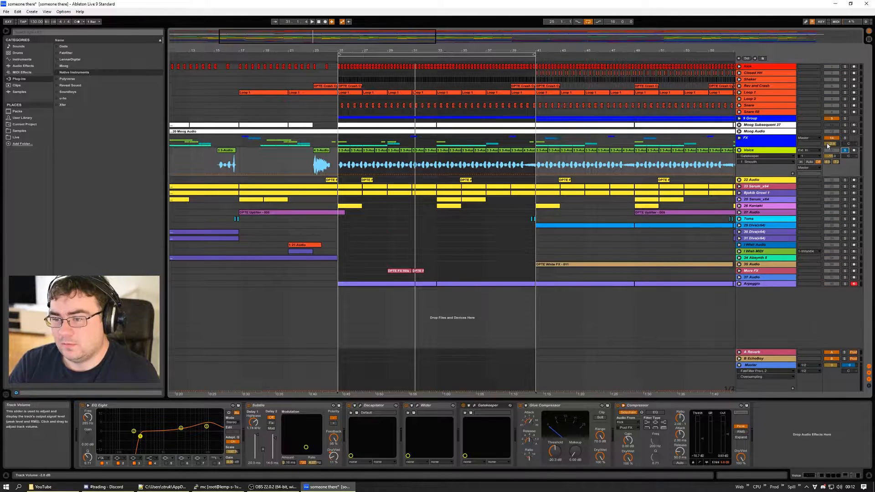
key("space")
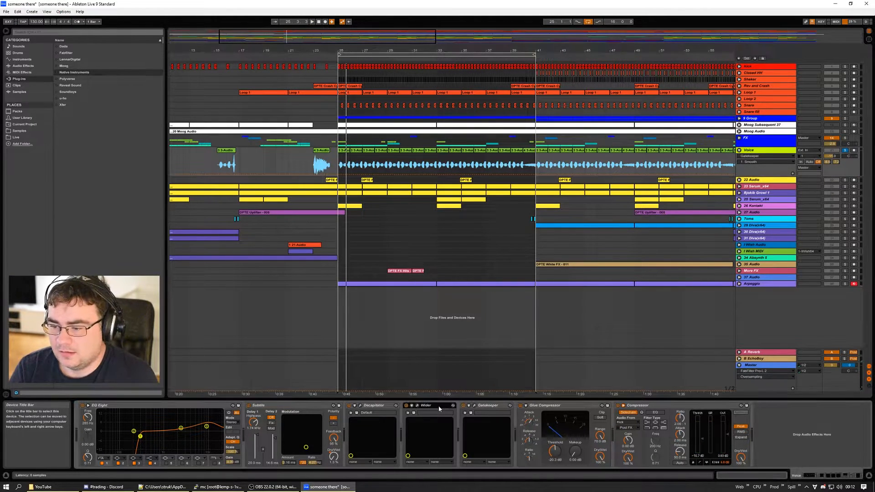
Step: Open the Wider plug-in on the Voice track and compare the voice with Wider turned off and on
left_click(417, 405)
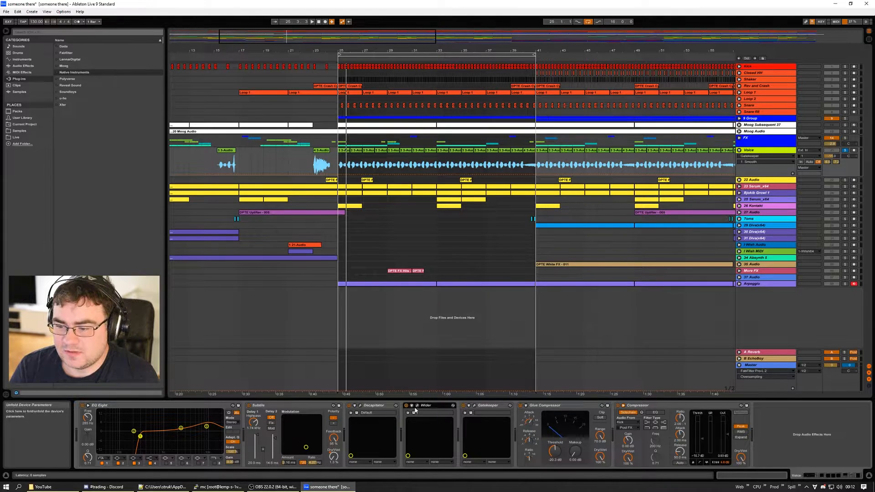
left_click_drag(171, 34, 160, 98)
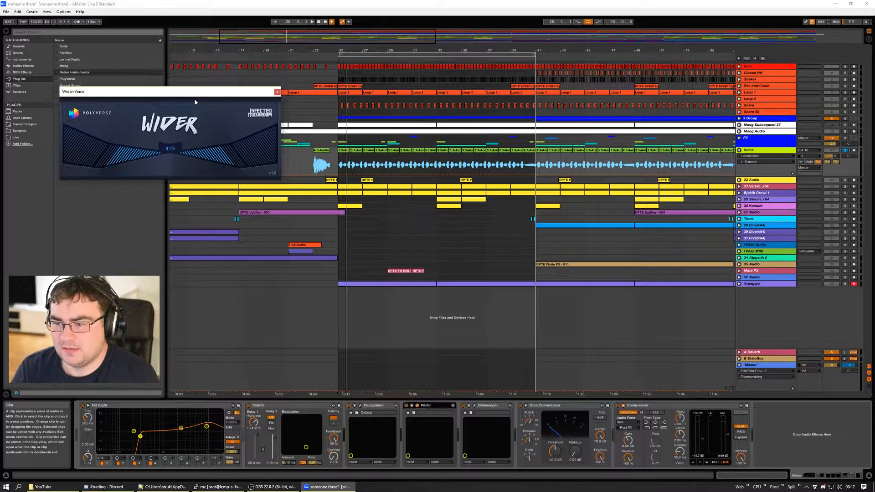
key("space")
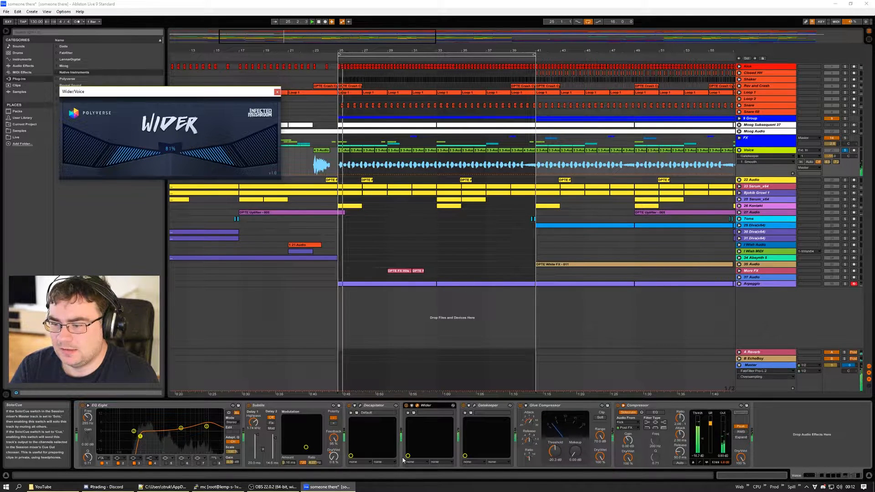
left_click(406, 406)
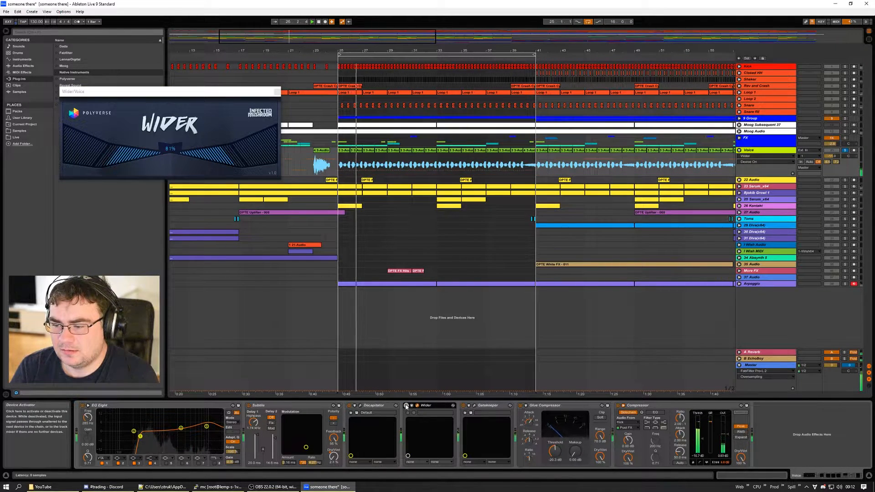
left_click(406, 406)
key("space")
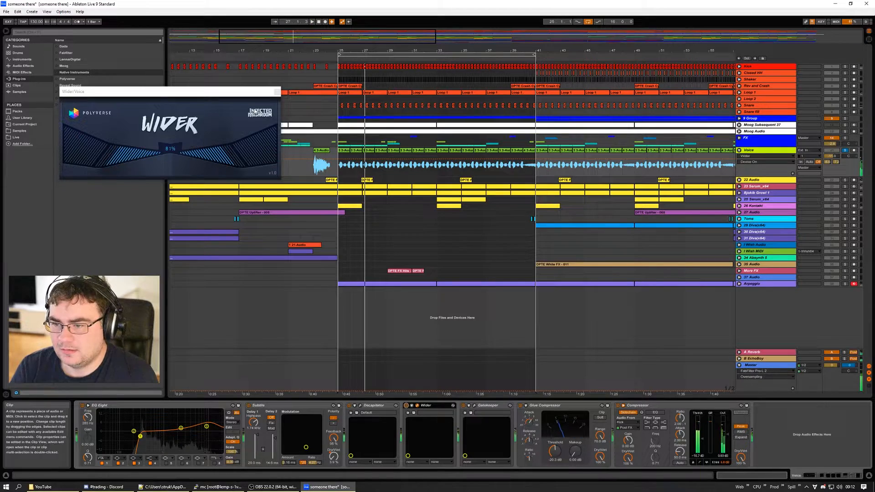
Step: Close the Wider window and play the soloed voice with the loop moved to bar 23 and to bar 15
left_click(277, 93)
left_click_drag(410, 43, 369, 39)
left_click_drag(424, 58, 382, 58)
key("space")
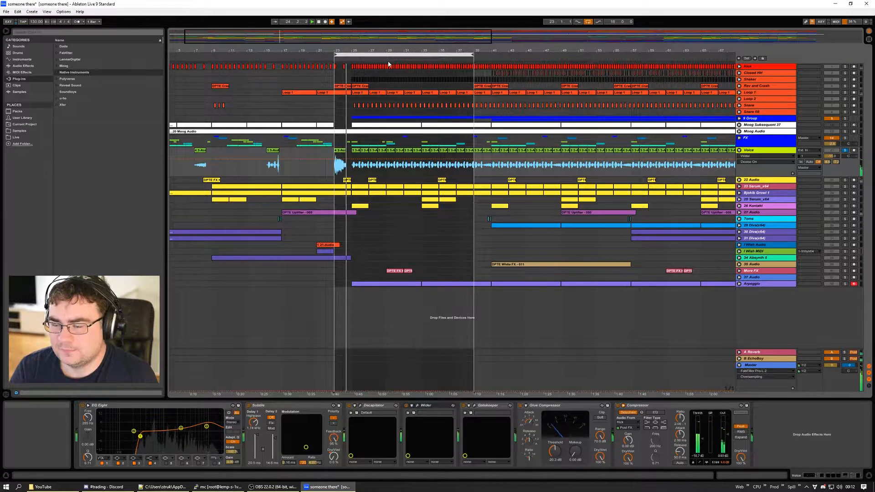
left_click_drag(378, 55, 313, 67)
key("space")
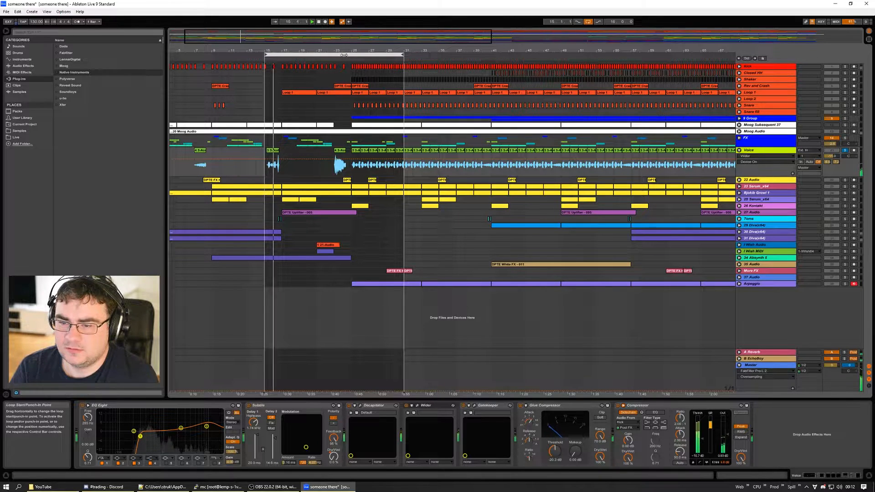
Step: Clear the Voice solo and move the 16-bar loop to start at bar 73
left_click_drag(328, 54, 645, 53)
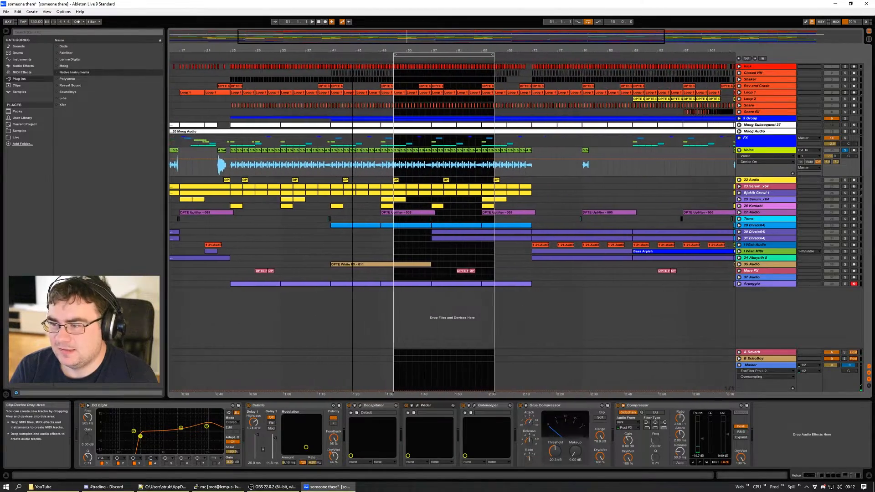
left_click_drag(418, 54, 290, 55)
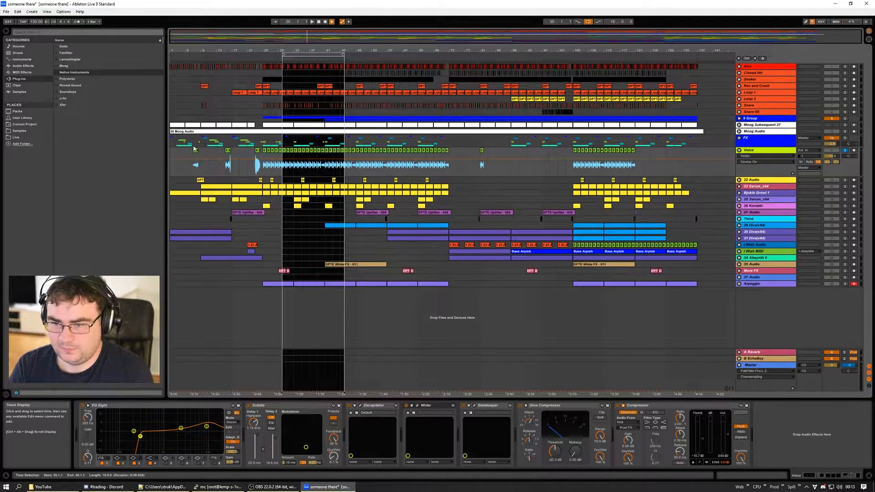
left_click_drag(296, 54, 465, 97)
left_click_drag(535, 58, 661, 37)
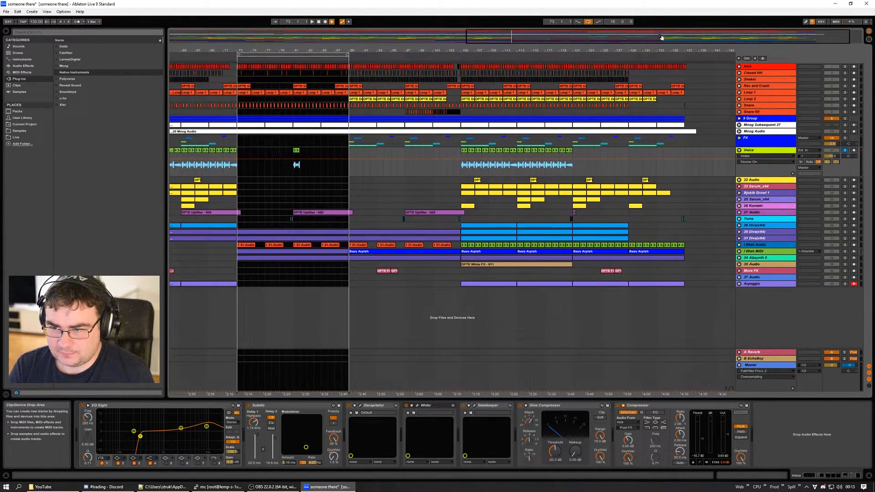
left_click(317, 55)
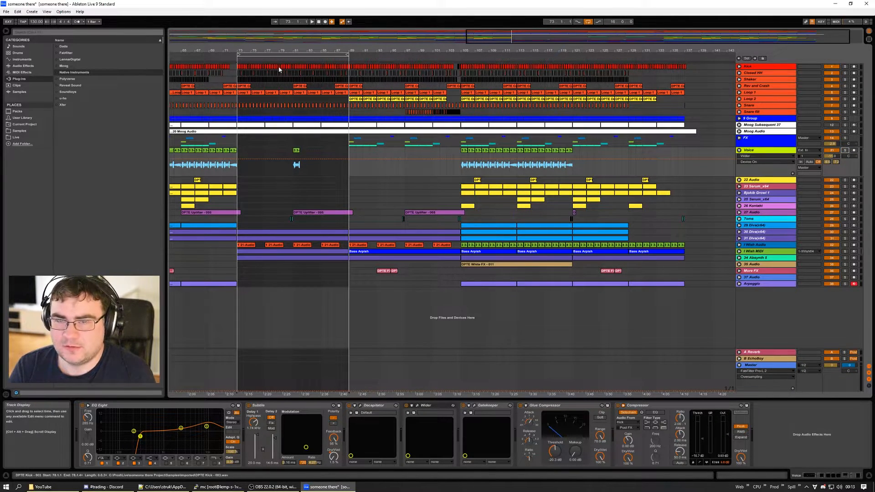
mouse_move(259, 55)
left_mouse_down()
mouse_move(279, 57)
mouse_move(258, 57)
left_mouse_up()
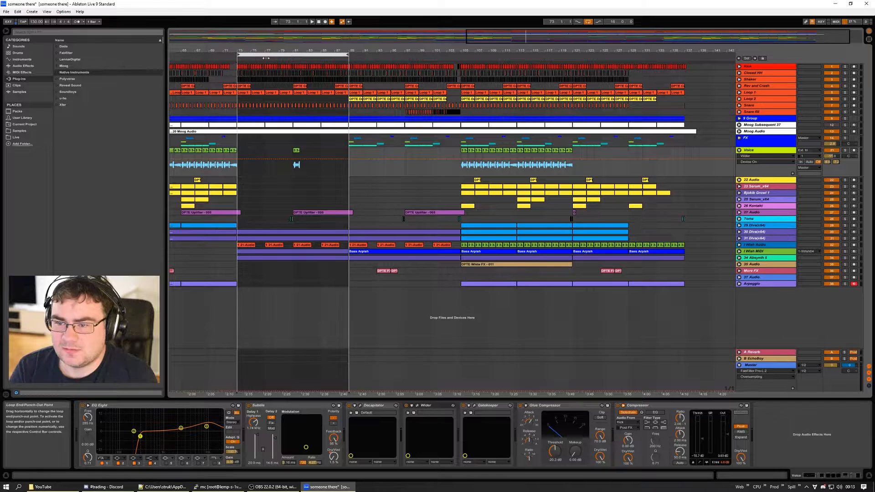
Step: Play the full mix from bar 73, extending the loop to 32 bars, and stop playback
key("space")
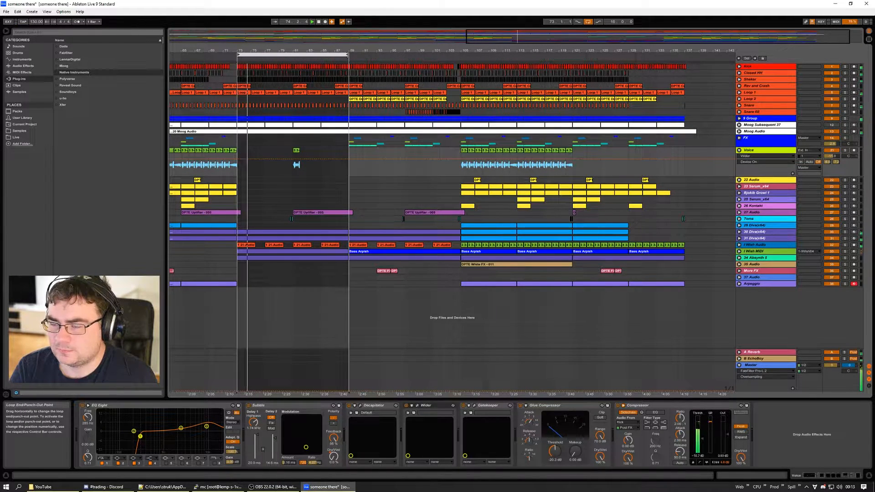
left_click_drag(348, 54, 462, 72)
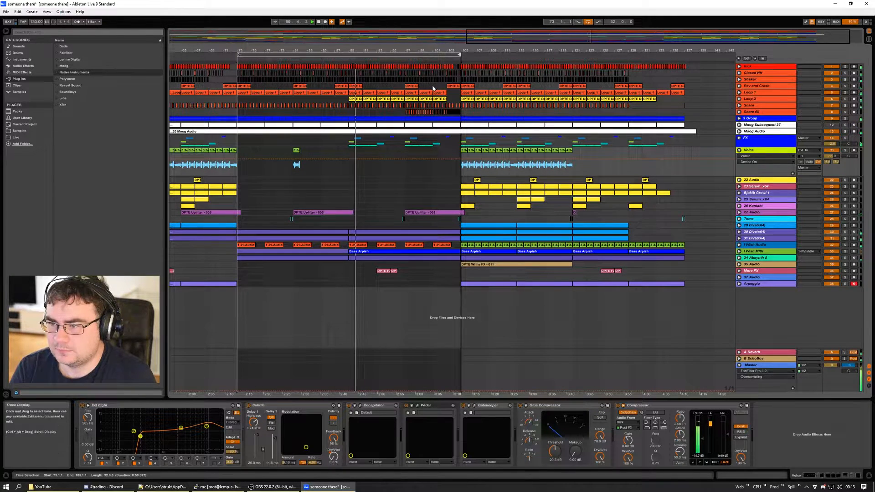
double_click(319, 22)
Step: Unfold the 34 Absynth 5 track and shorten the loop to two bars starting at bar 75
mouse_move(237, 54)
left_mouse_down()
mouse_move(357, 54)
mouse_move(287, 81)
left_mouse_up()
left_click(780, 258)
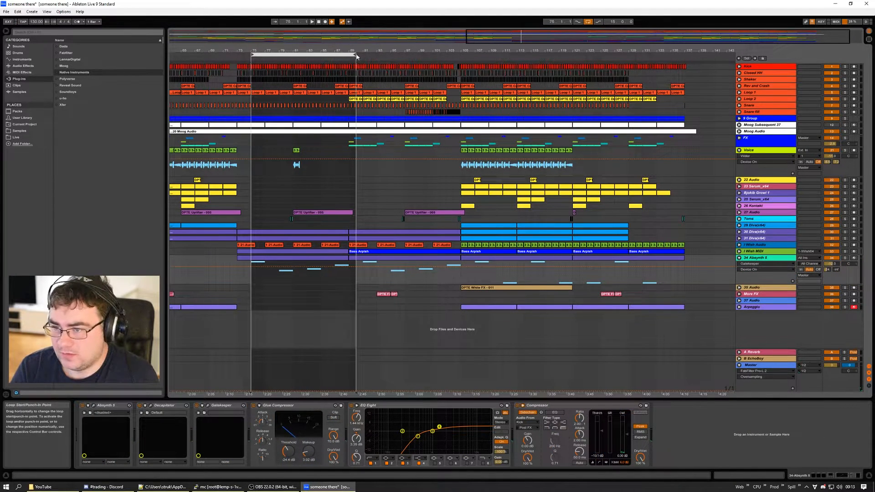
mouse_move(355, 53)
left_mouse_down()
mouse_move(292, 69)
mouse_move(266, 88)
left_mouse_up()
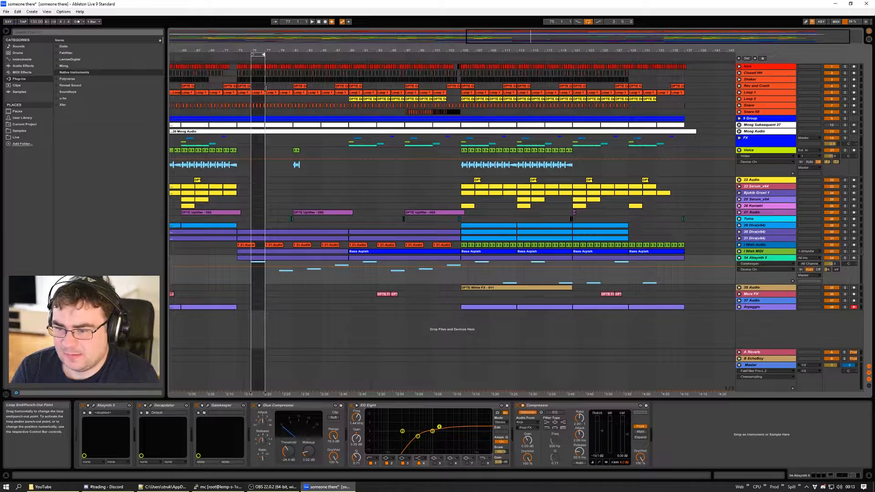
Step: Solo the 34 Absynth 5 track, play its loop, and turn looping off
left_click(844, 258)
key("space")
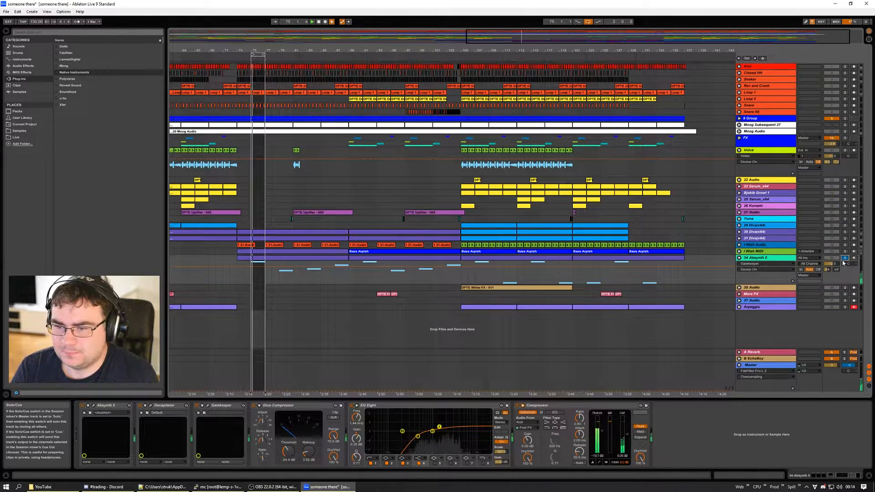
left_click(588, 22)
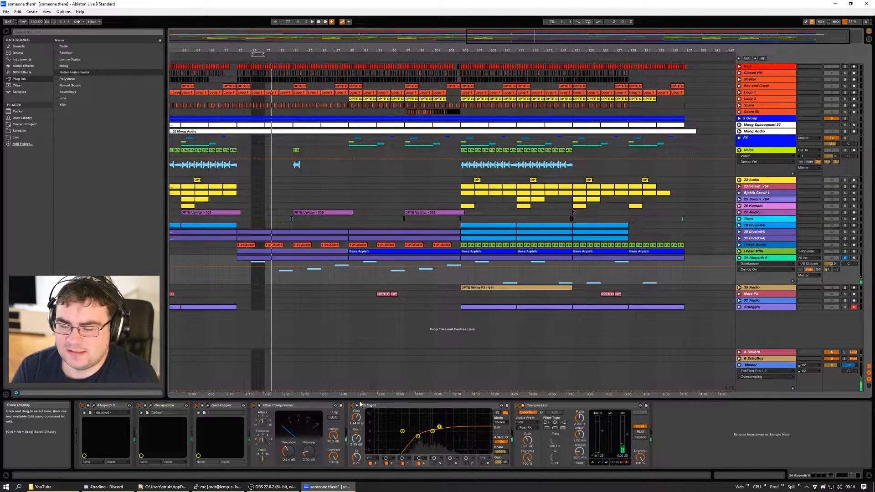
Step: Turn off Gatekeeper and Decapitator on the 34 Absynth 5 track and play the dry sound
left_click(196, 405)
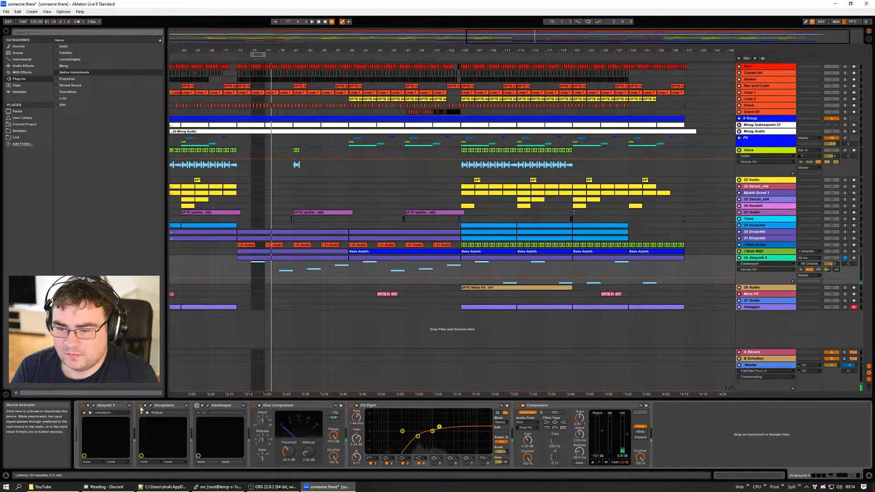
key("space")
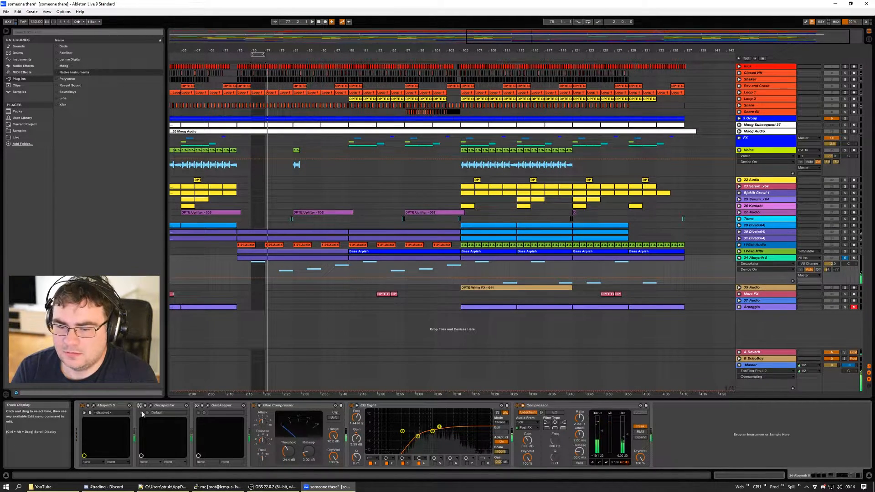
Step: View the patch in the Absynth 5 instrument window and close the window
left_click(94, 407)
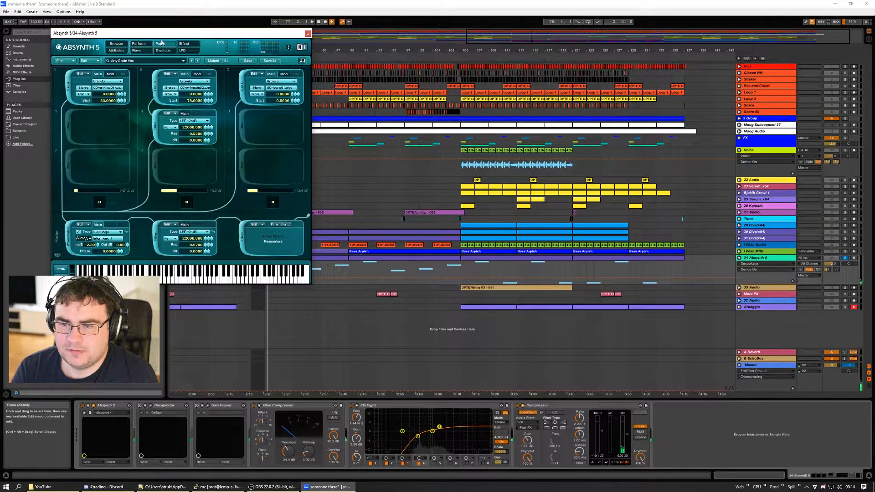
left_click_drag(171, 35, 186, 53)
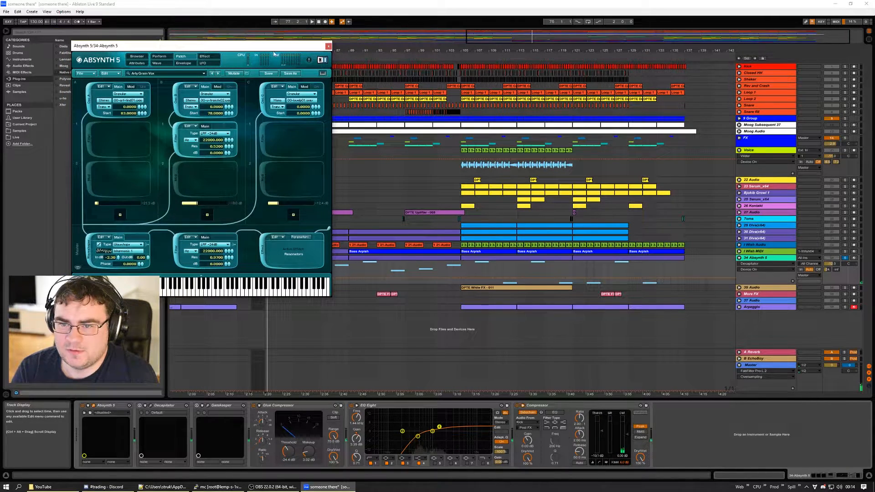
left_click(328, 47)
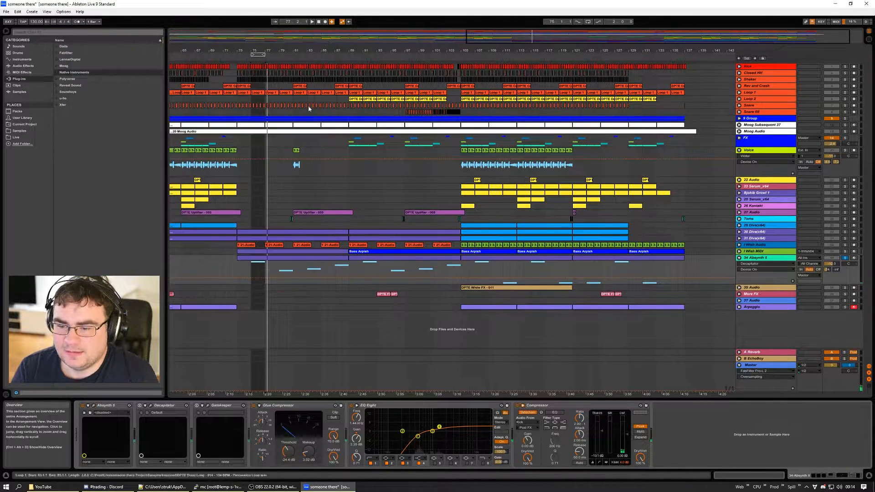
Step: Check the Decapitator window on the 34 Absynth 5 track, close it, and play with Gatekeeper turned back on
left_click(208, 406)
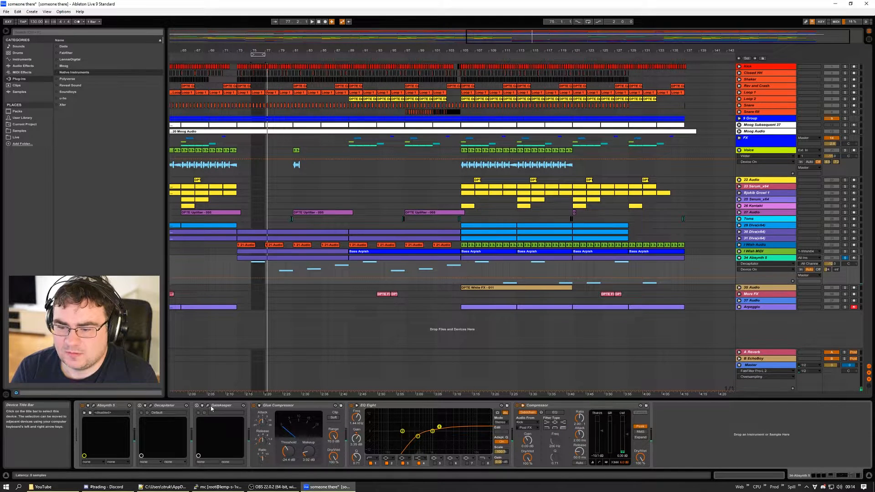
left_click(578, 161)
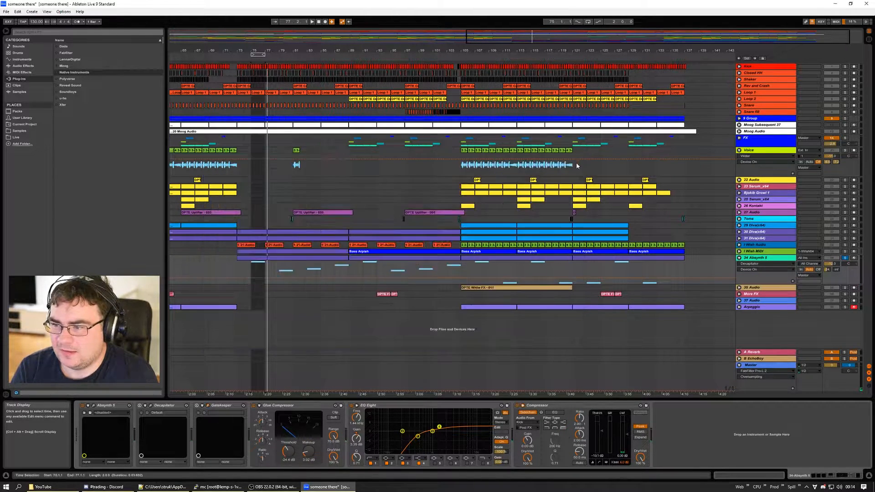
left_click(151, 406)
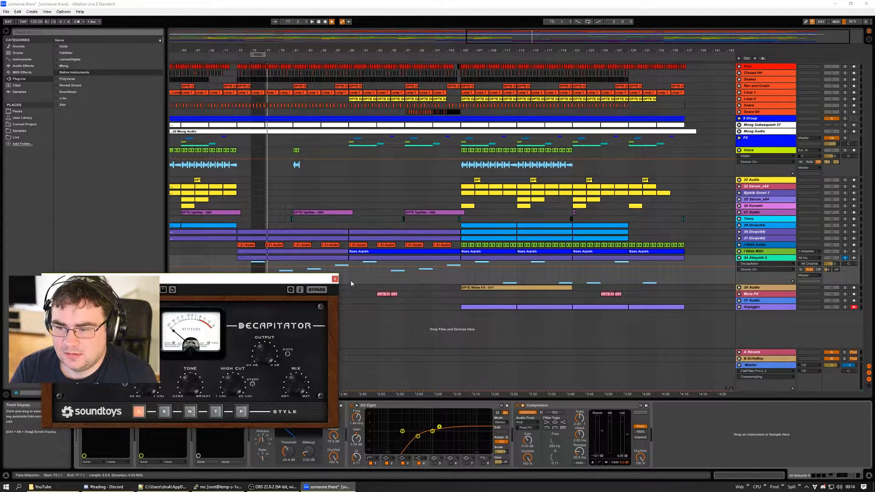
left_click(334, 279)
left_click(196, 405)
key("space")
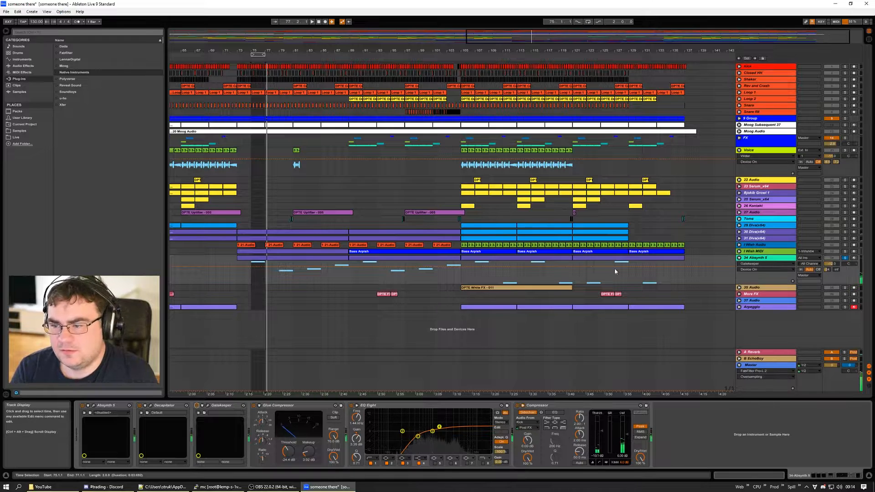
Step: Unfold and select the I Wish MIDI track and fold the 34 Absynth 5 track
left_click(739, 251)
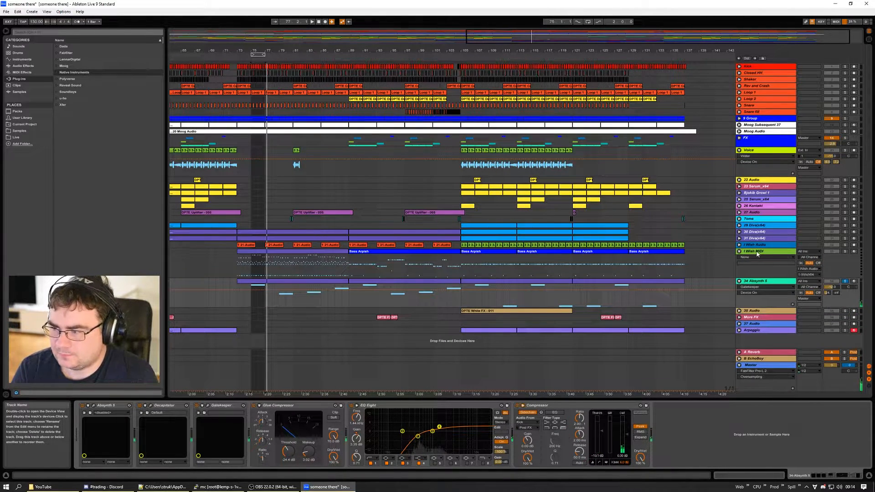
left_click(756, 254)
left_click(739, 281)
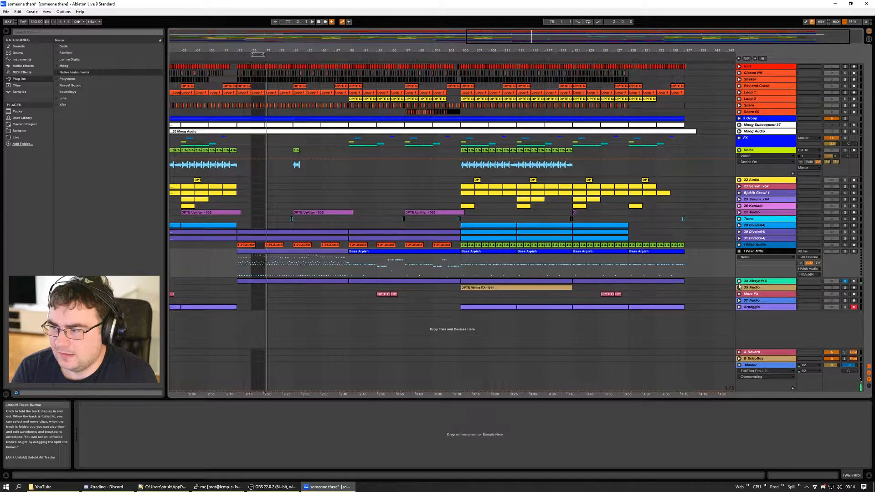
Step: Unfold the I Wish Audio track to show its automation lanes and solo the track
left_click(751, 245)
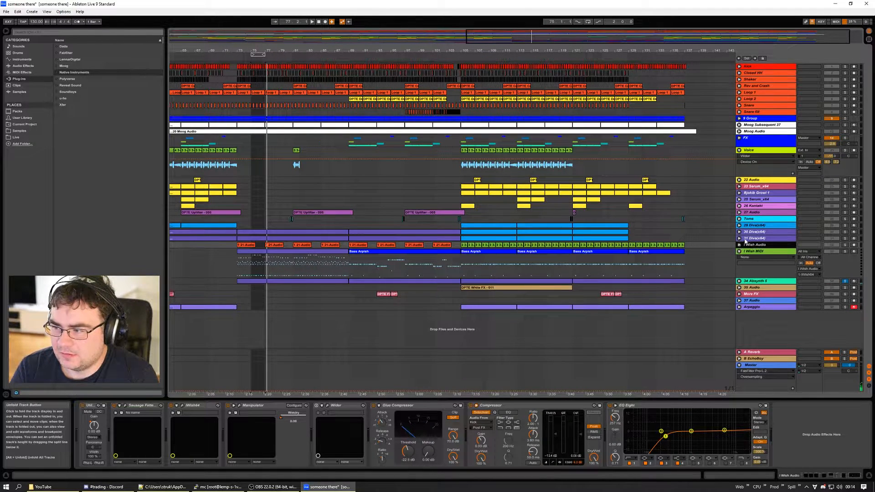
left_click(747, 239)
left_click(748, 245)
key("Right")
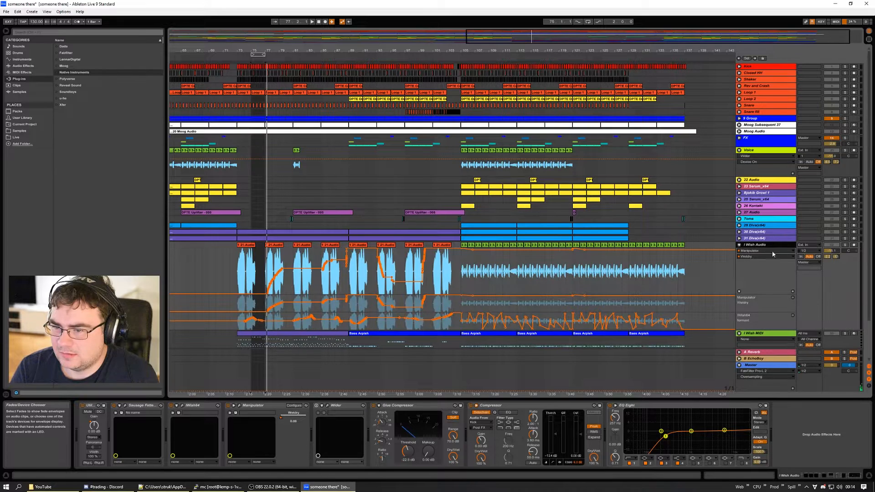
left_click(845, 245)
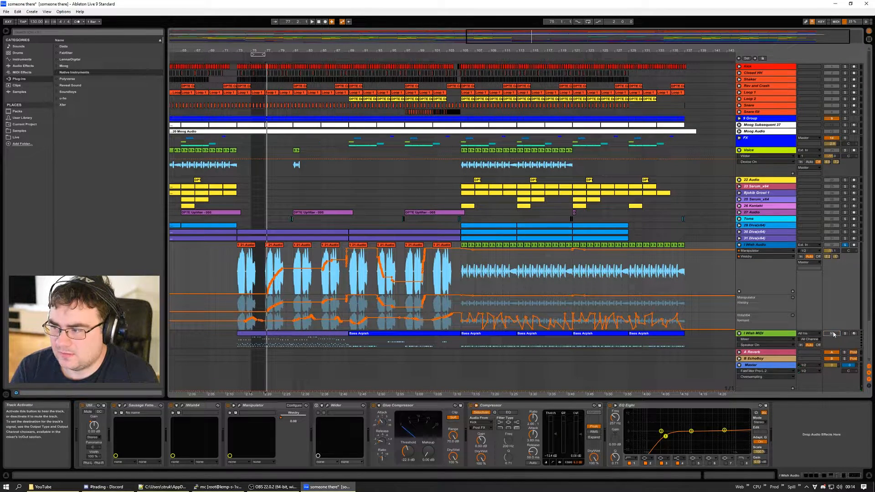
left_click(845, 246)
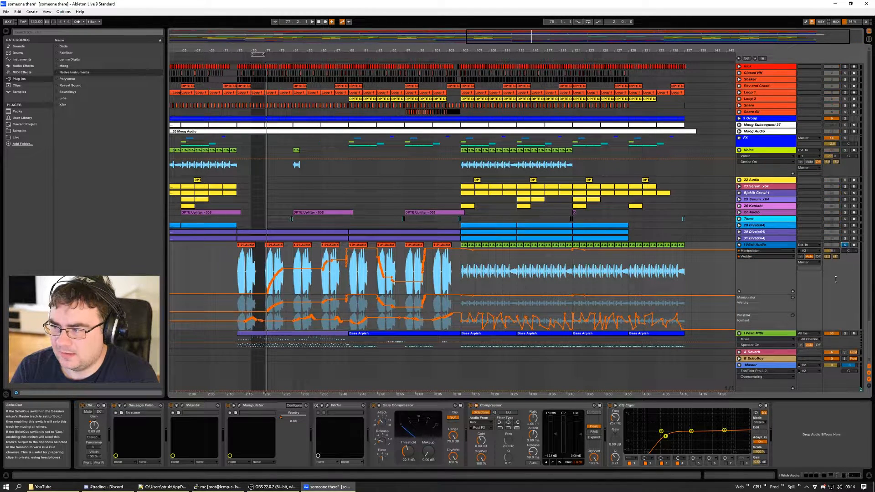
Step: Play the soloed I Wish Audio track from bar 73, and move the loop to bars 89–105
key("space")
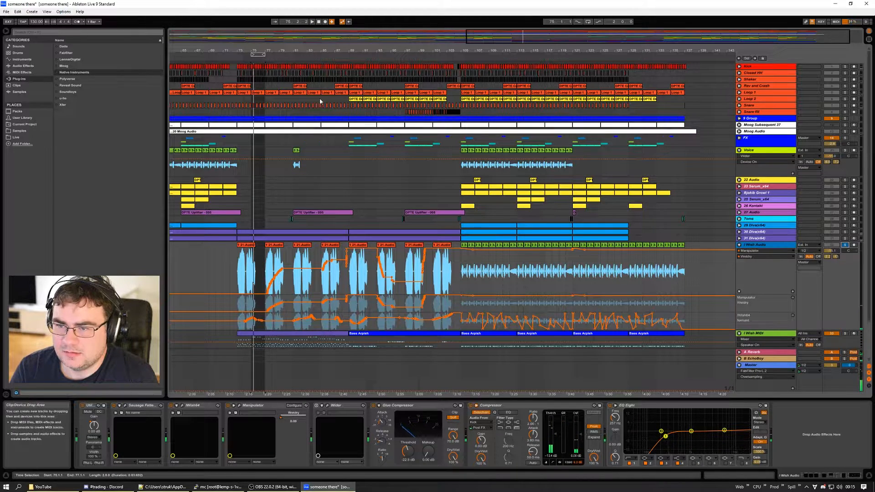
left_click(246, 55)
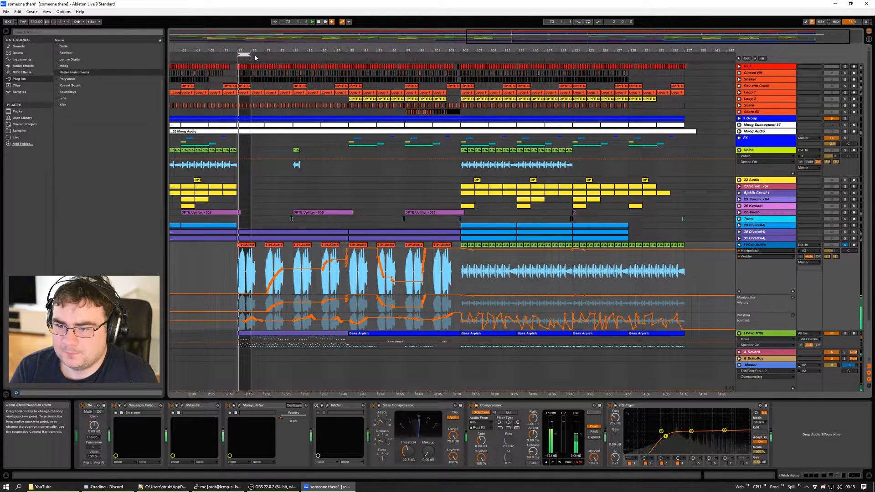
left_click_drag(244, 54, 460, 55)
key("space")
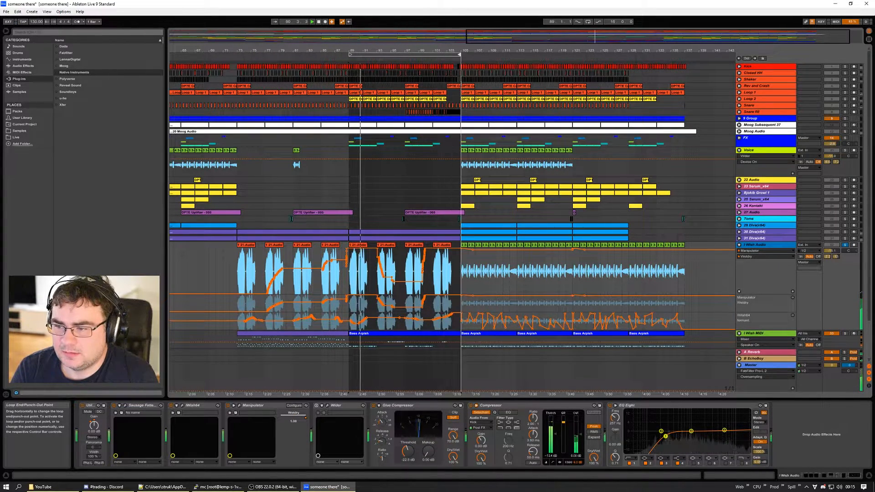
Step: Increase the height of the I Wish MIDI track so its notes are easier to see
scroll(642, 177, "down", 3)
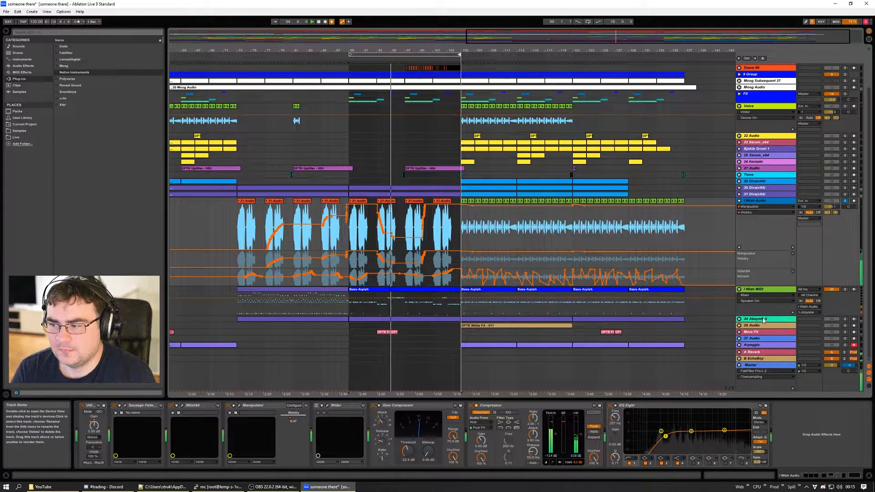
left_click_drag(760, 317, 761, 332)
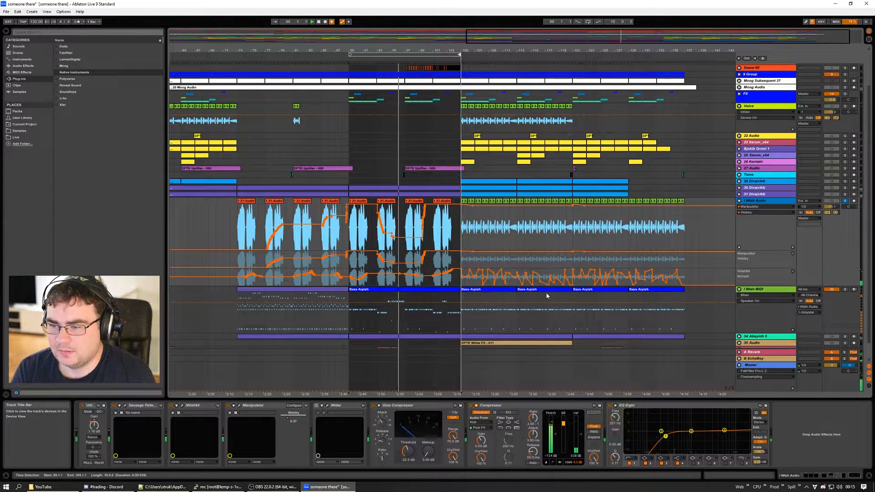
scroll(488, 294, "down", 2)
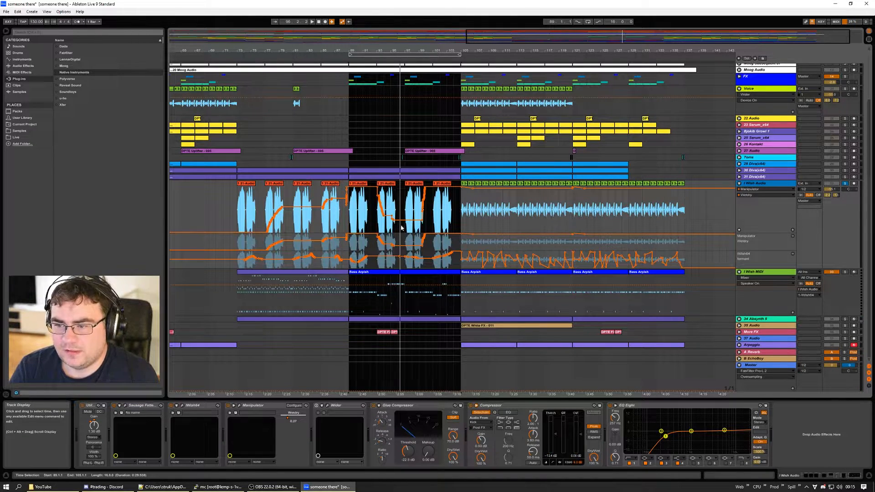
Step: Select the I Wish Audio clip at bar 89 and open the track's IWish64 plug-in window
left_click(214, 201)
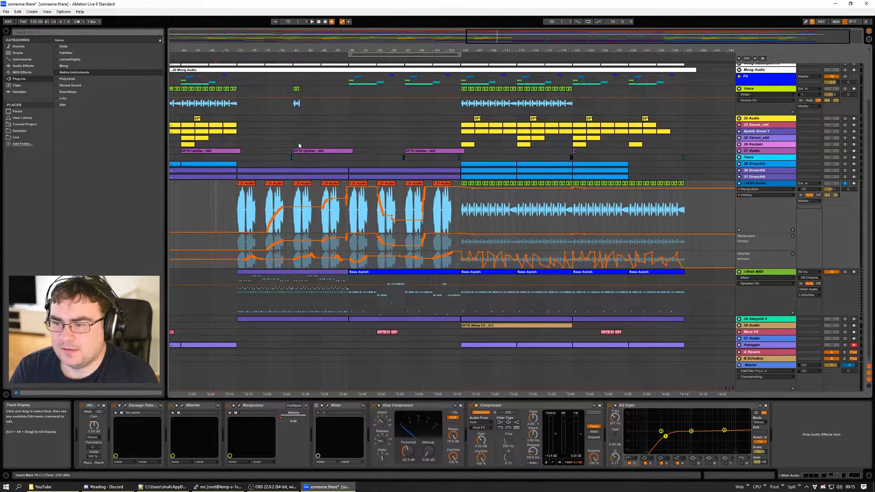
left_click(355, 184)
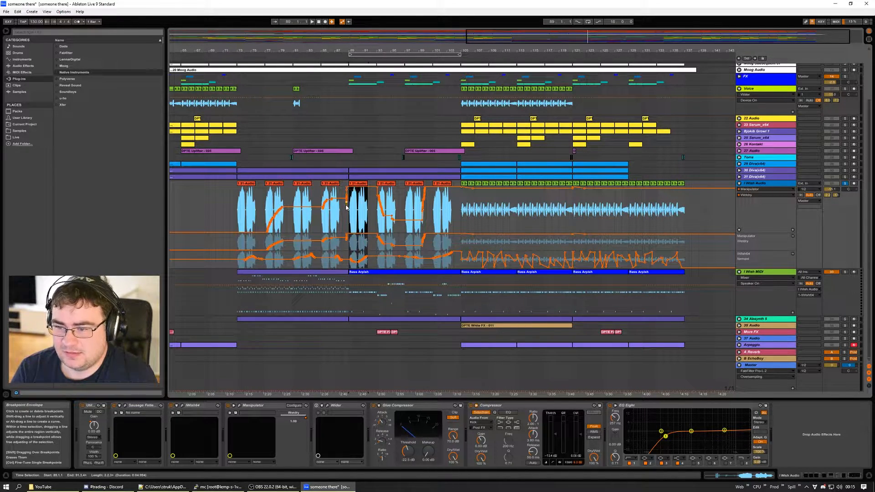
left_click(770, 184)
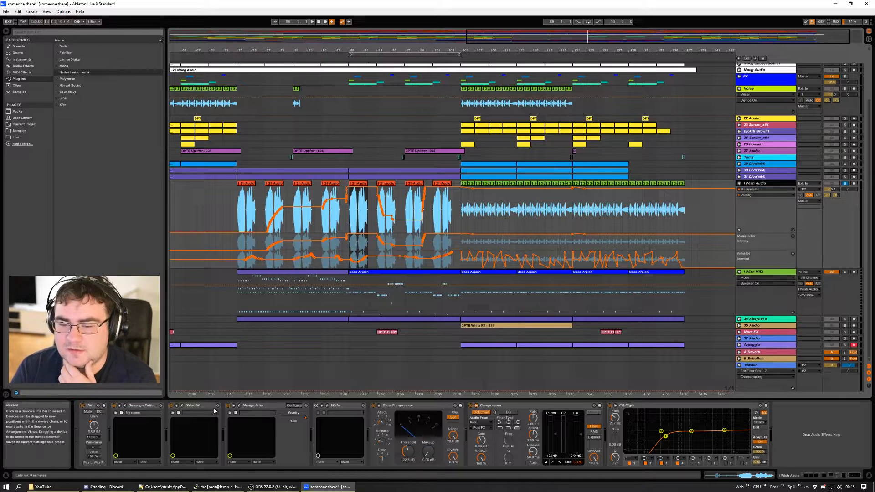
left_click(182, 406)
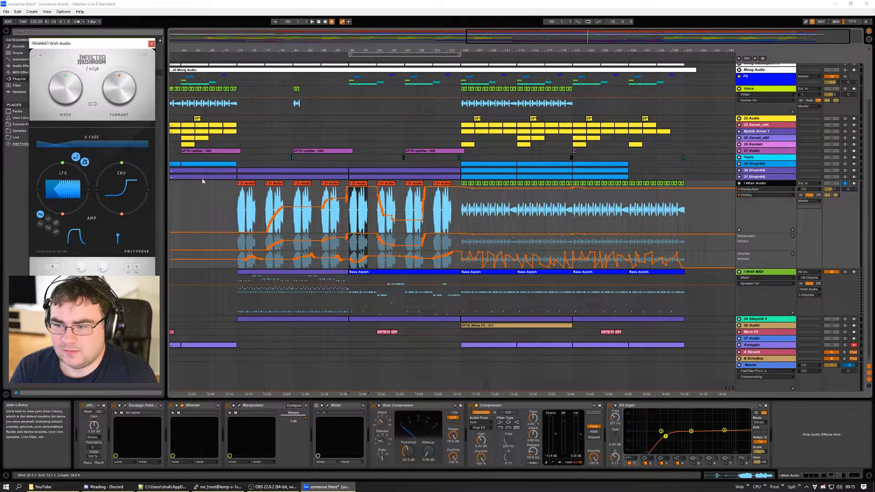
Step: View the notes of the I Wish MIDI clip at bar 89 and return to the track's devices
left_click(757, 275)
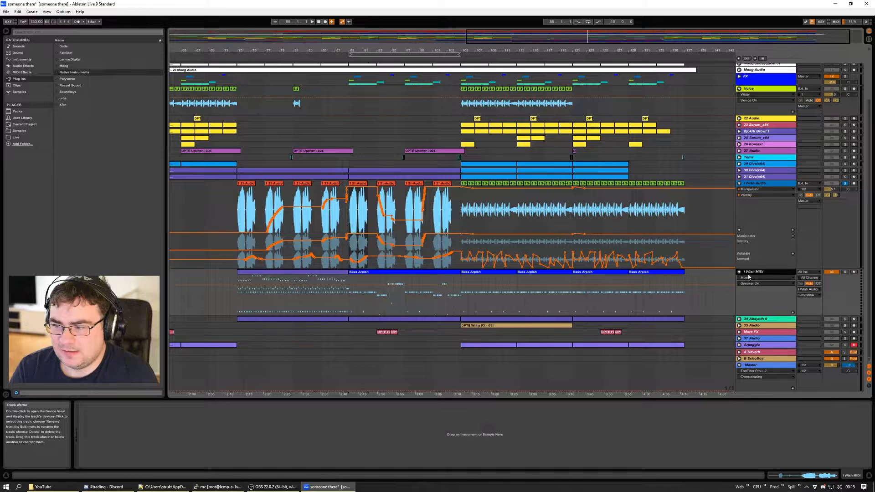
left_click(376, 274)
double_click(368, 273)
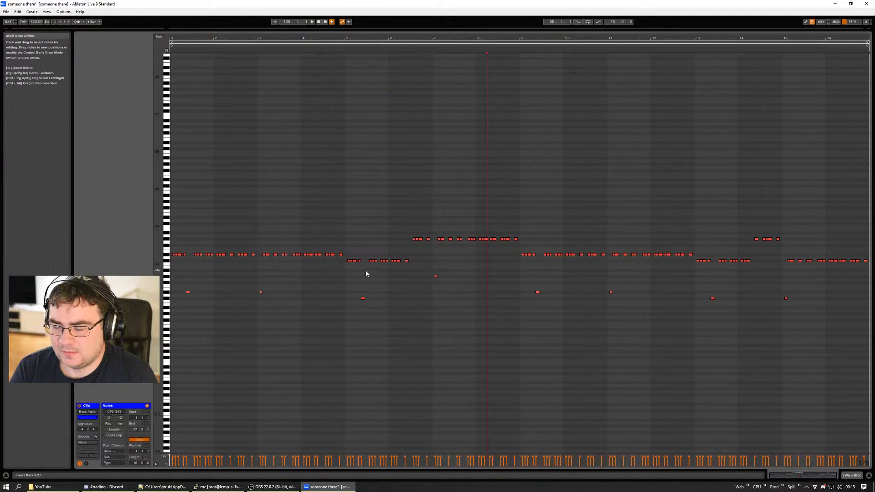
left_click(856, 477)
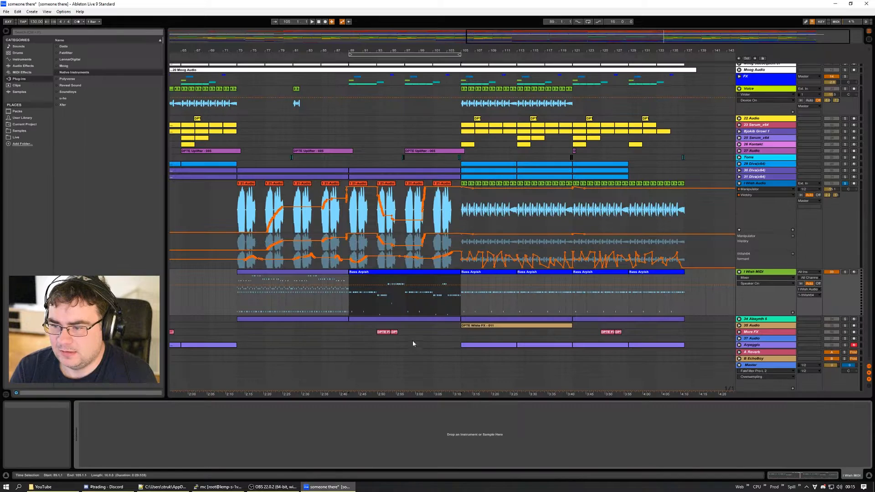
left_click(375, 276)
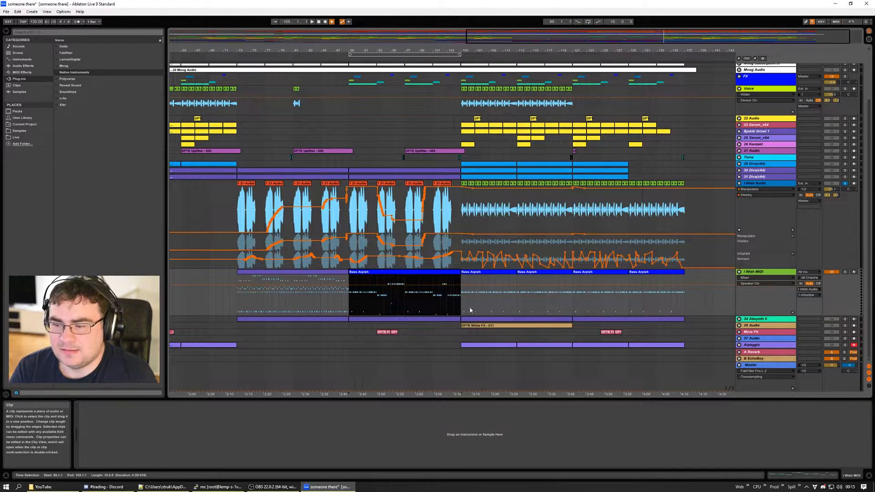
left_click(760, 272)
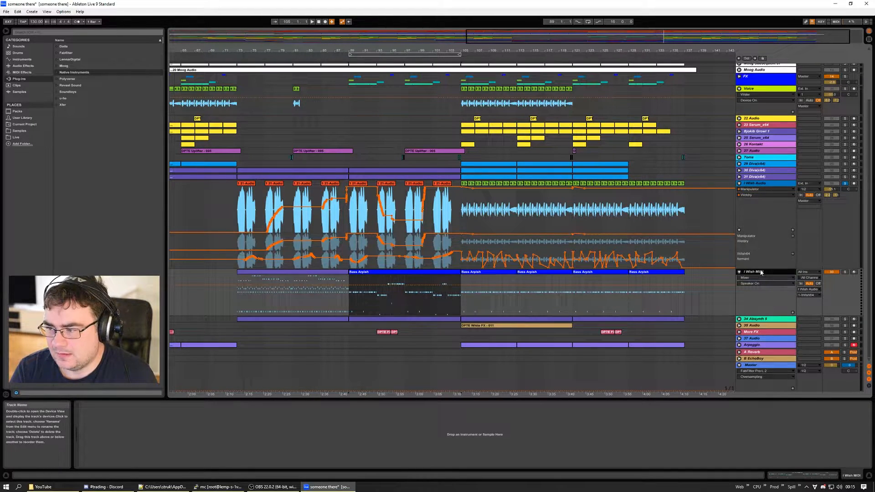
Step: Show the IWish64 window on I Wish Audio again and play the loop at bars 89–105
left_click(759, 184)
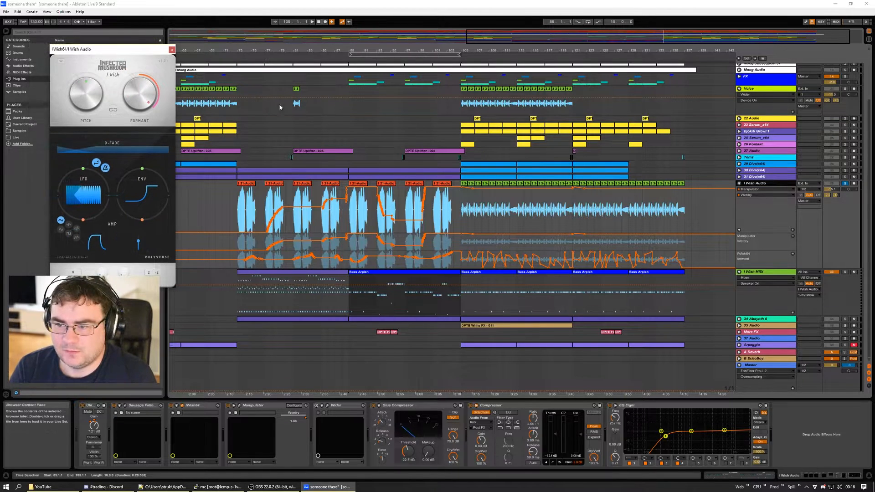
key("space")
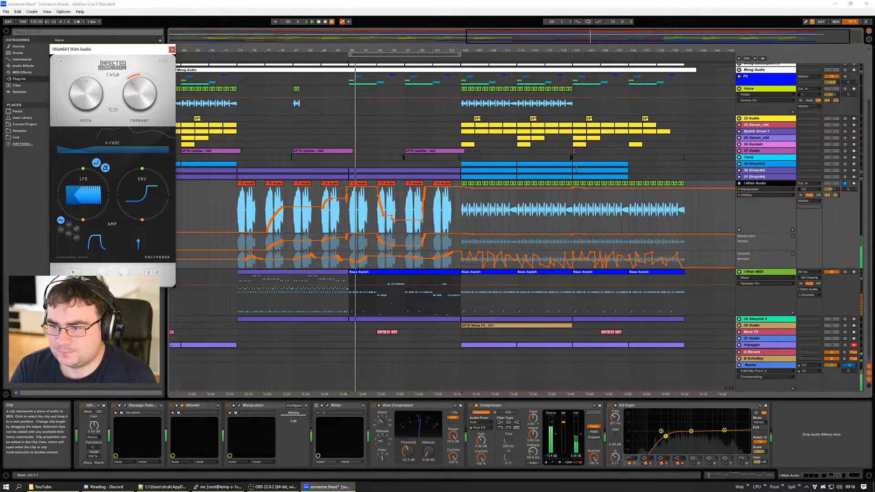
left_click(231, 167)
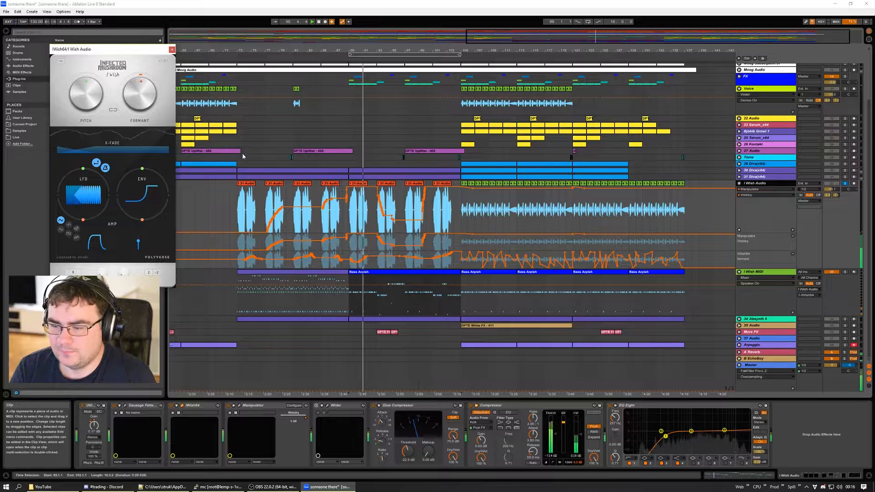
Step: Move the loop to bars 73–89, select the I Wish MIDI clip there, and play it with the IWish64 window showing
left_click_drag(383, 53, 271, 53)
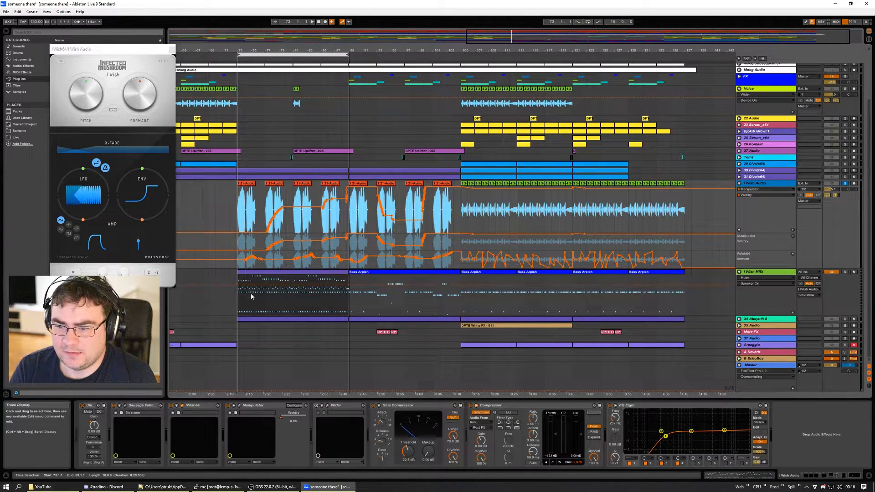
left_click(275, 273)
left_click(275, 272)
key("space")
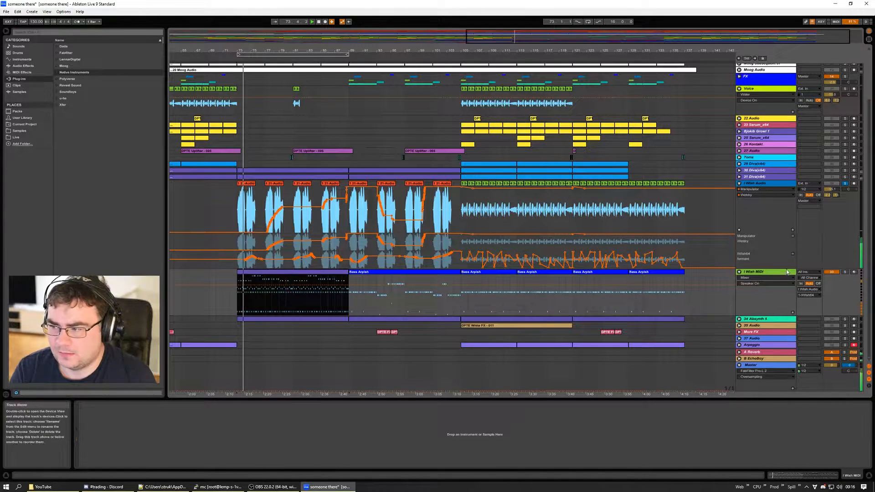
left_click(774, 183)
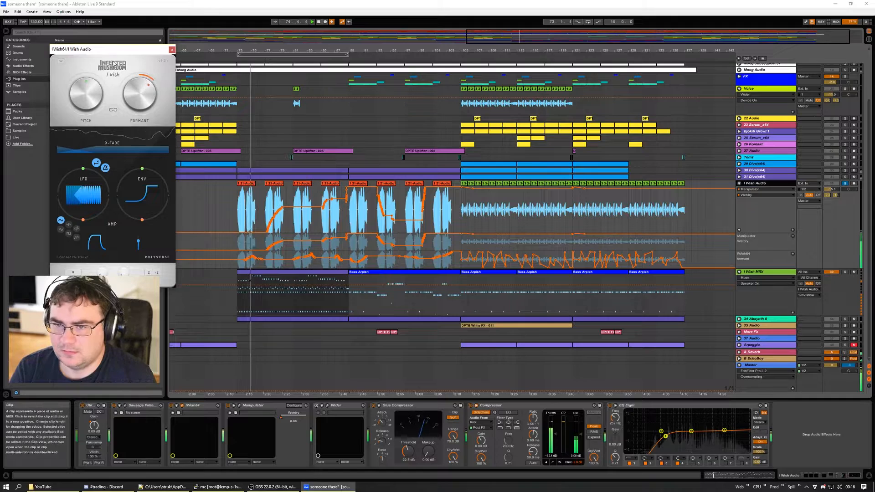
Step: Return the loop to bars 89–105, reposition the IWish64 window and play the section
left_click_drag(294, 54, 399, 91)
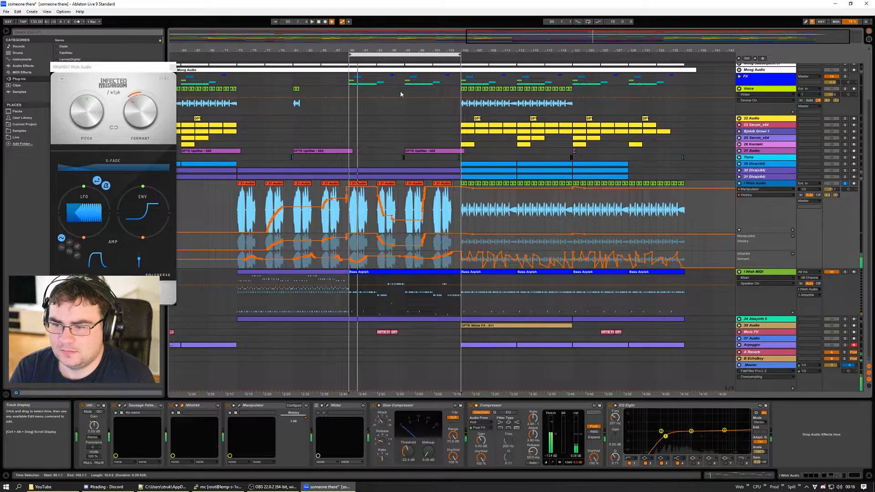
left_click_drag(127, 67, 112, 55)
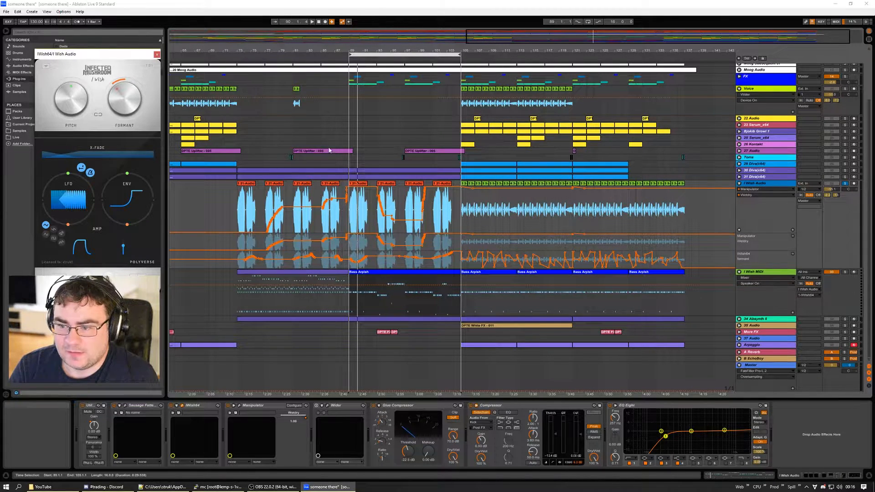
key("space")
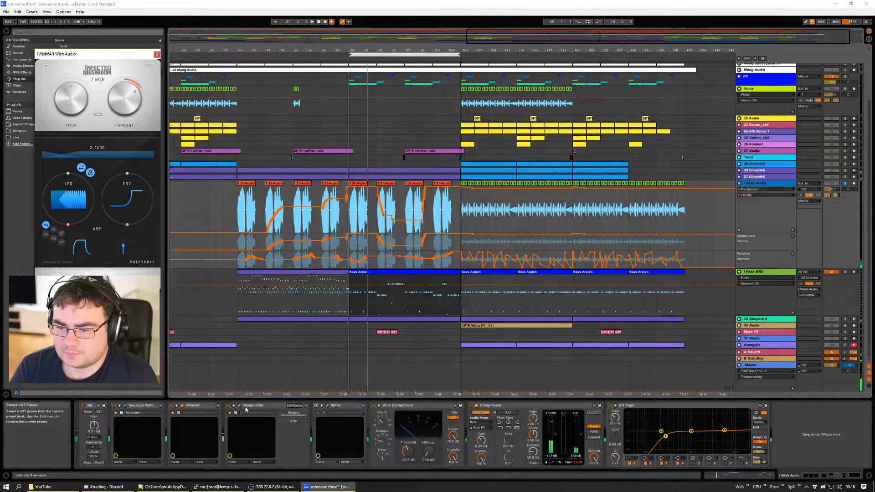
Step: Open the Manipulator window on I Wish Audio, move it clear of the looped clips, and view its Subtle presets
left_click(239, 405)
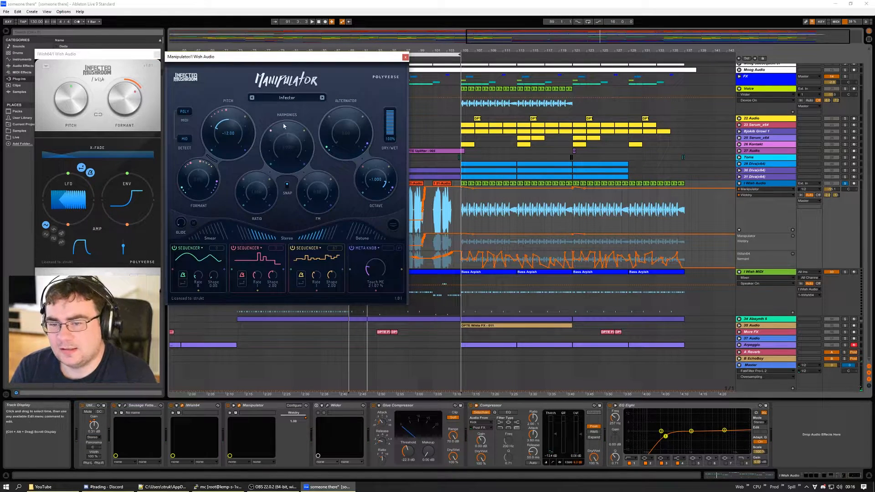
left_click_drag(263, 58, 226, 55)
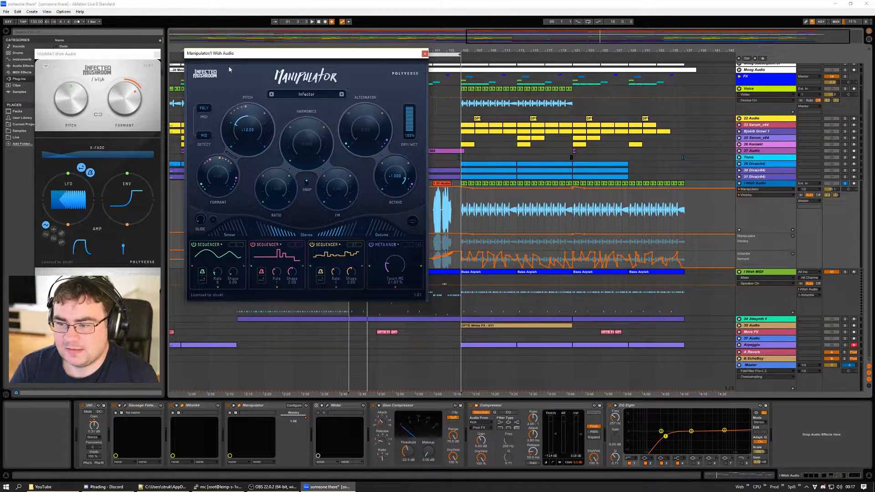
left_click_drag(247, 53, 563, 60)
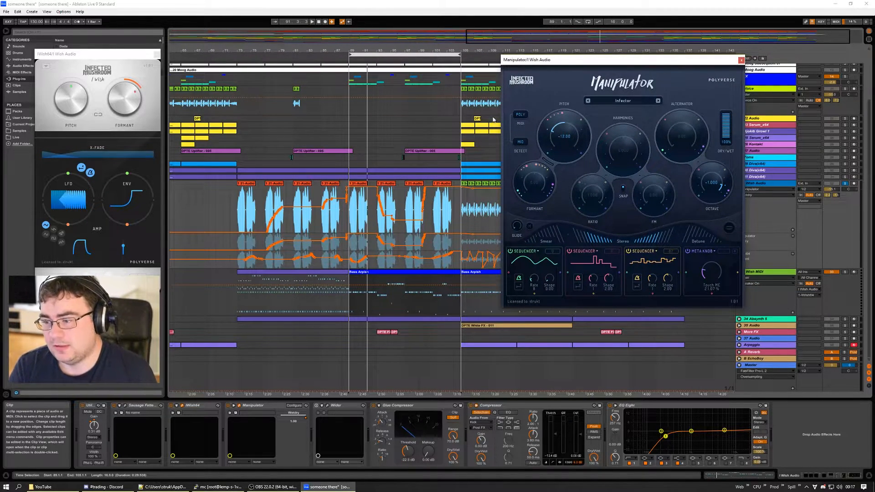
left_click(633, 102)
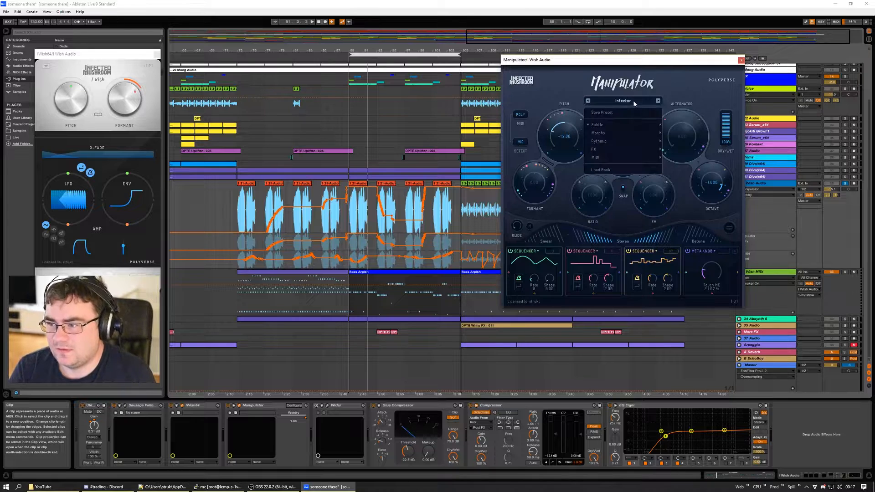
mouse_move(623, 125)
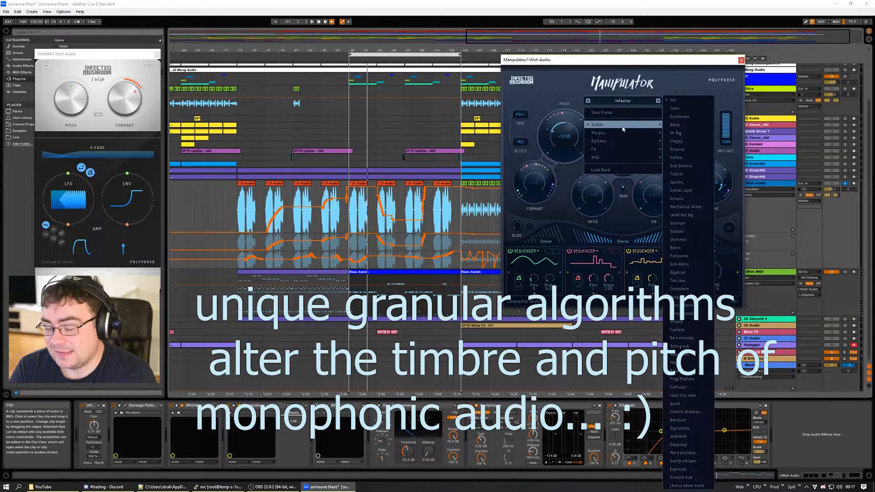
Step: Move the Manipulator window off the I Wish Audio mixer controls and toggle the track's solo off and on
left_click(590, 64)
left_click_drag(590, 64, 600, 32)
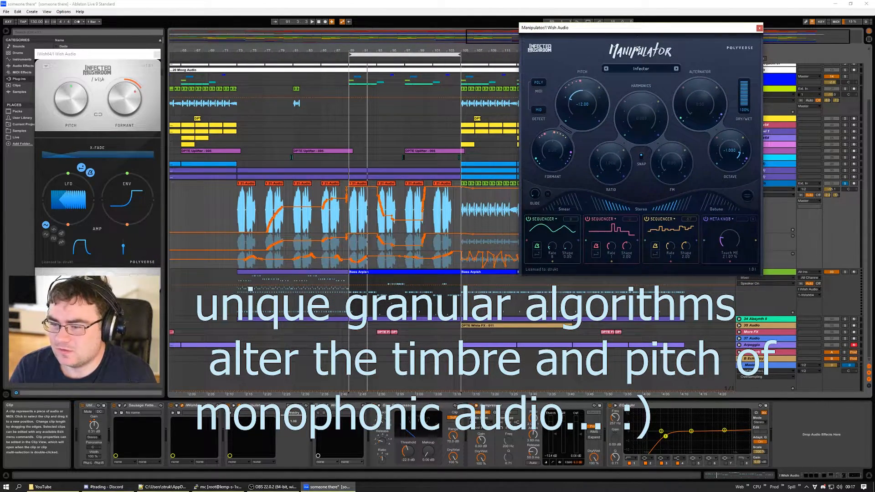
left_click(846, 183)
left_click(847, 183)
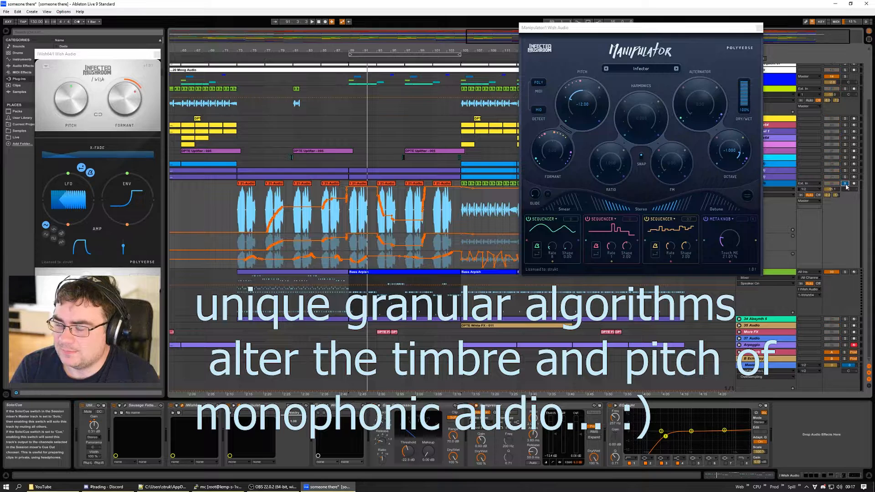
Step: Play the loop at bars 89–105 while toggling the Manipulator and IWish64 devices on I Wish Audio to compare the sound
left_click(361, 60)
left_click(458, 54)
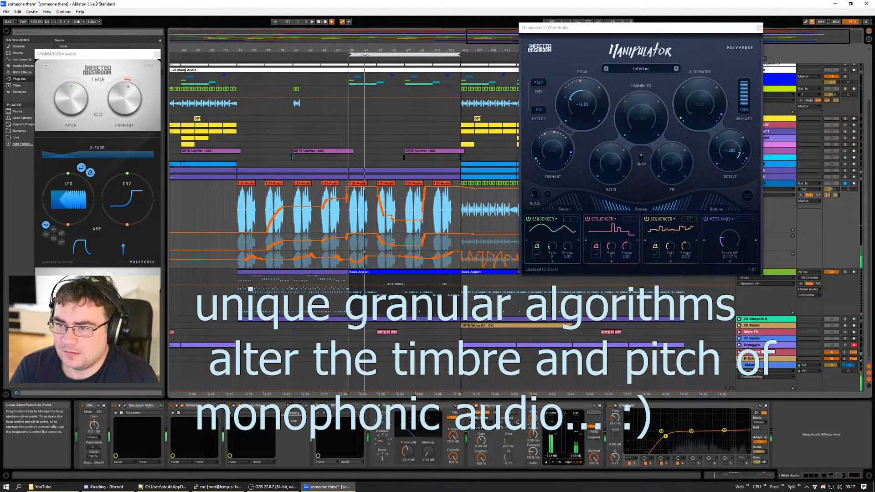
left_click(228, 406)
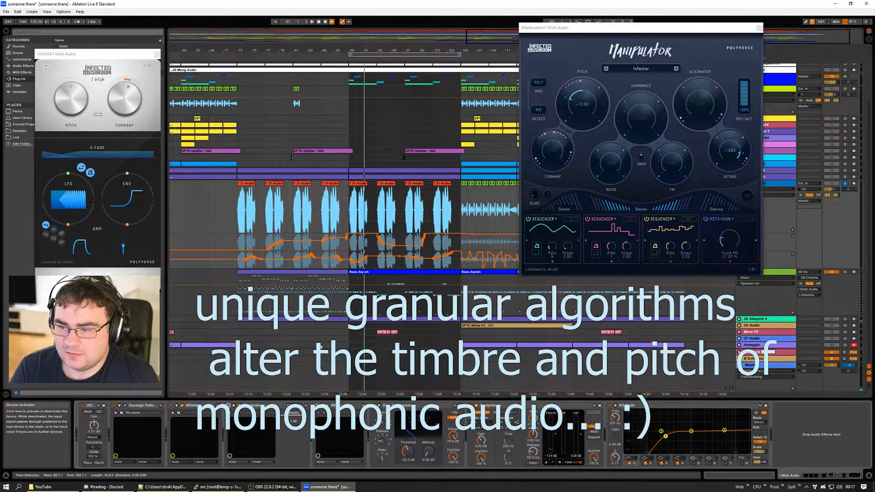
left_click(398, 54)
key("space")
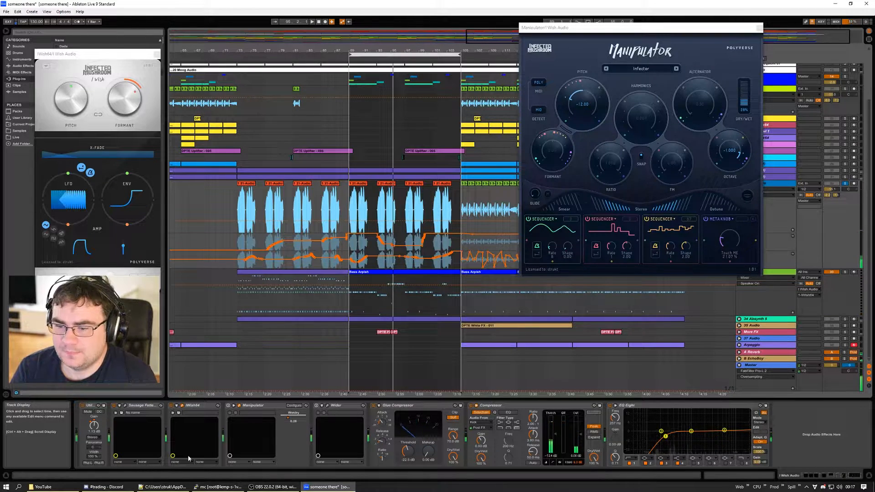
left_click(171, 406)
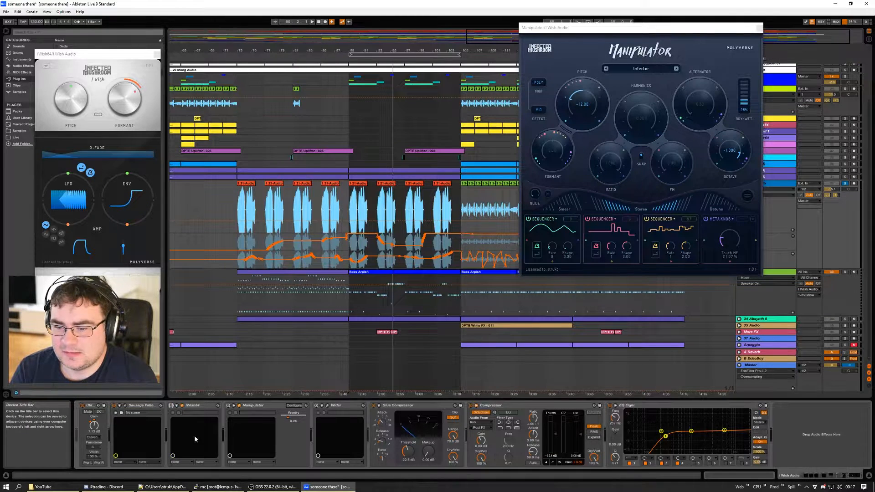
key("space")
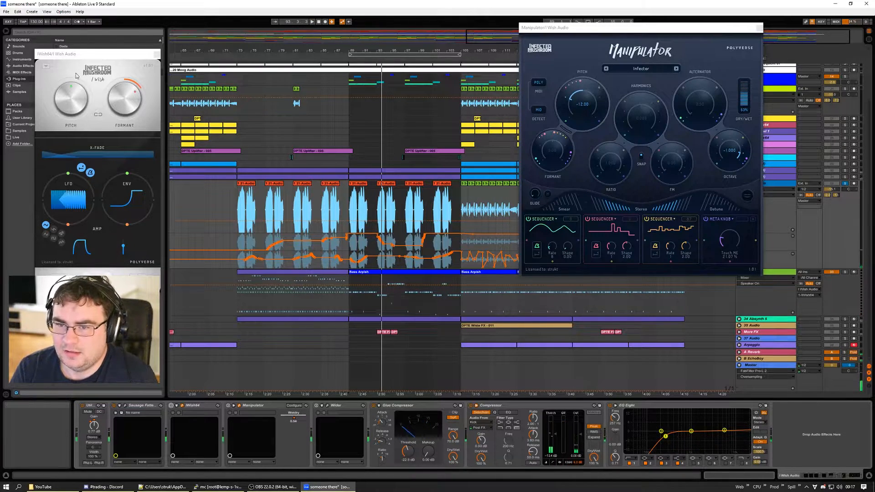
Step: Rearrange the IWish64 and Manipulator windows so they flank the looped clips, closing and reopening IWish64
left_click_drag(74, 55, 93, 45)
left_click_drag(631, 26, 699, 40)
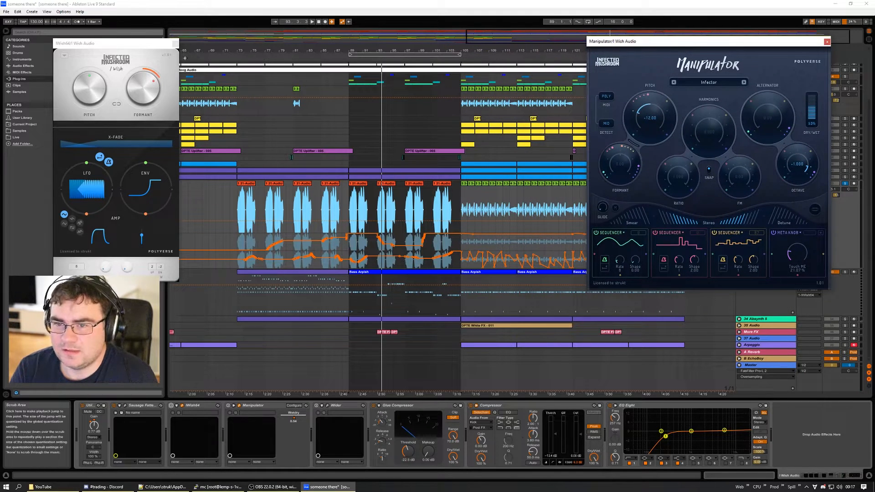
left_click(175, 44)
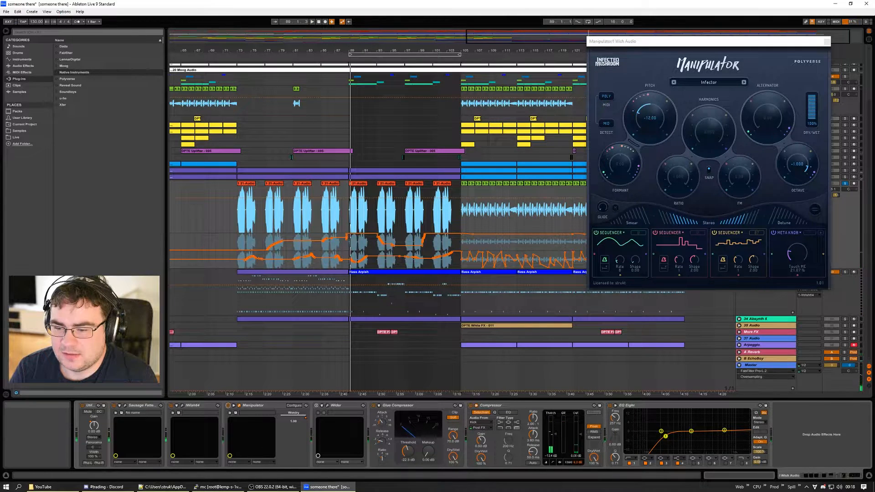
left_click(182, 406)
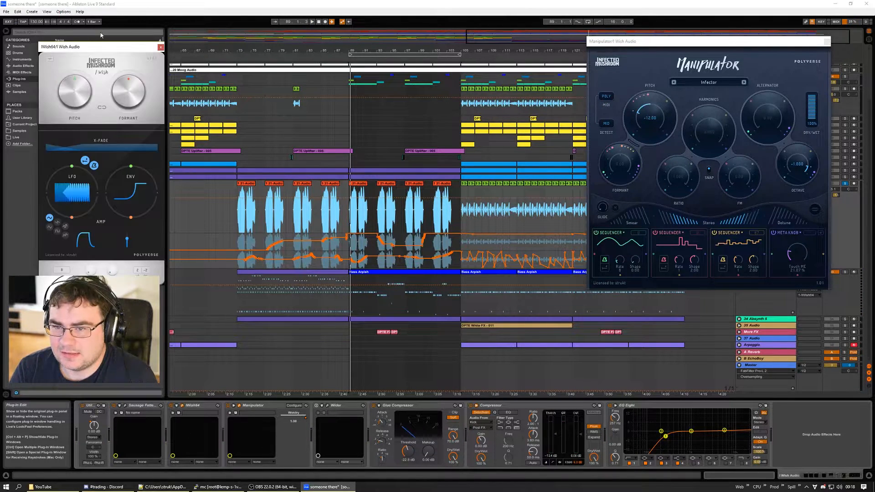
left_click_drag(75, 51, 109, 59)
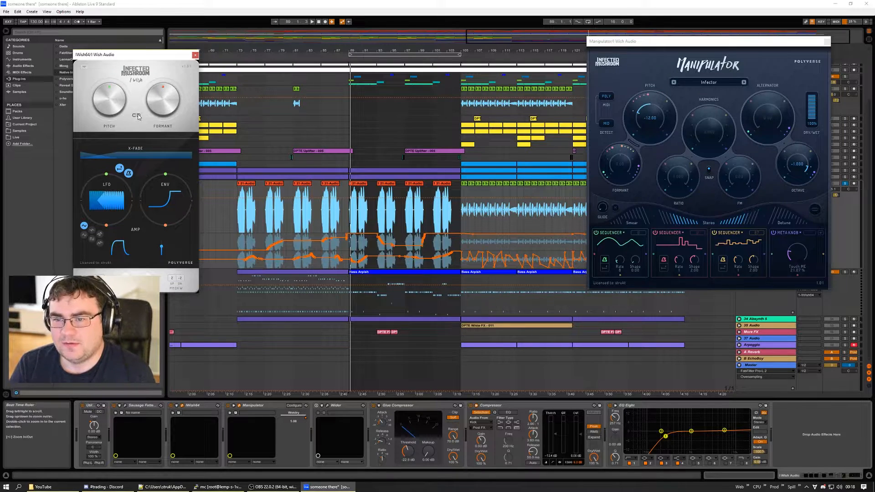
left_click_drag(720, 42, 642, 81)
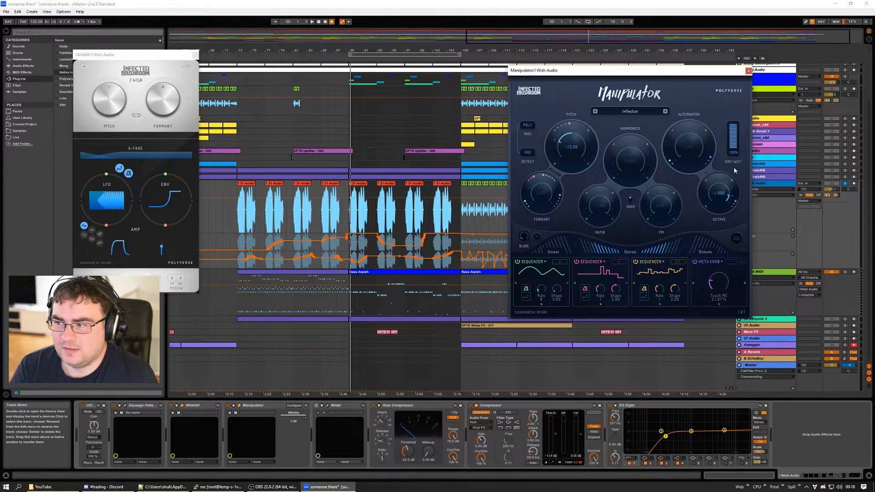
left_click_drag(594, 73, 607, 72)
Step: Solo Kick and 9 Group together with I Wish Audio and play the loop at bars 89–105
scroll(857, 183, "up", 3)
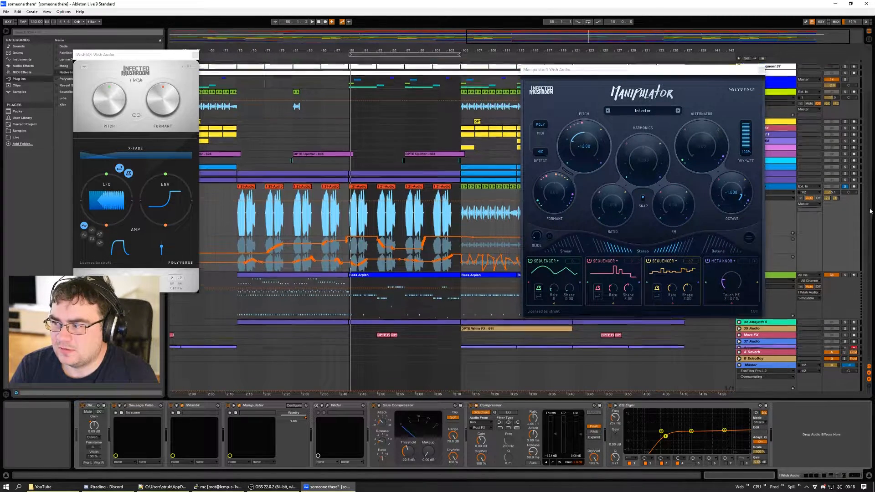
left_click(844, 66)
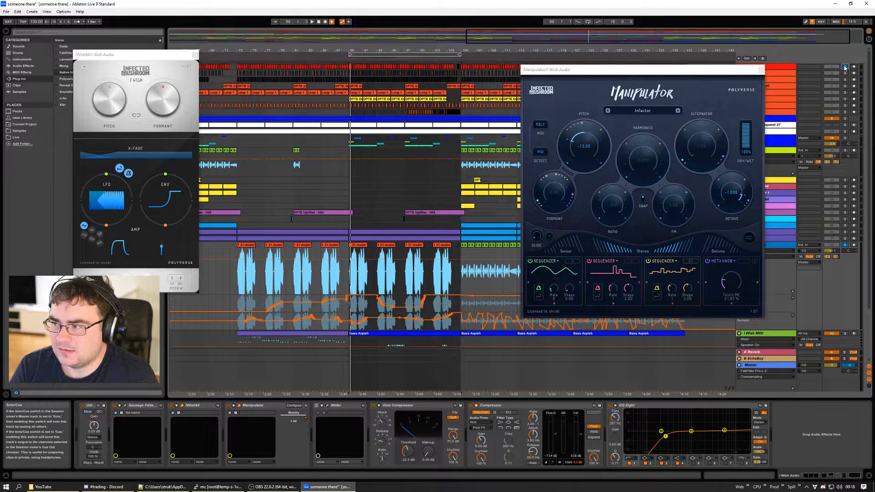
left_click(844, 118, "ctrl")
scroll(412, 260, "down", 3)
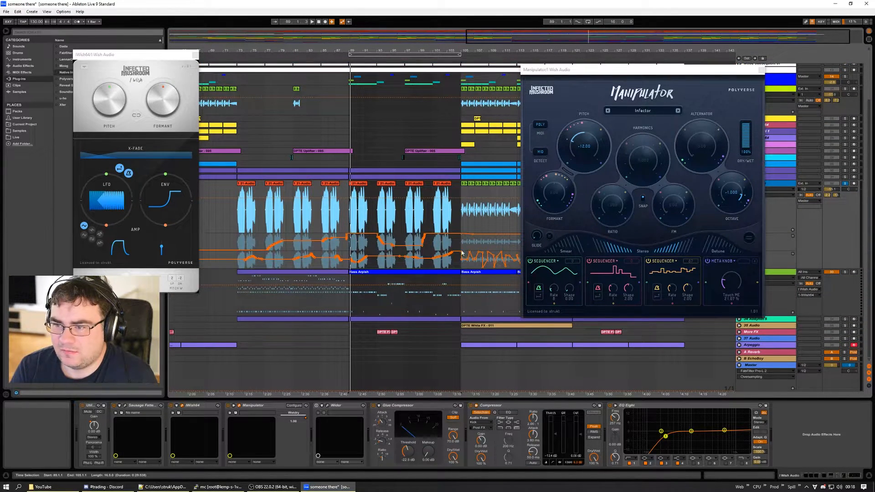
left_click(397, 55)
key("space")
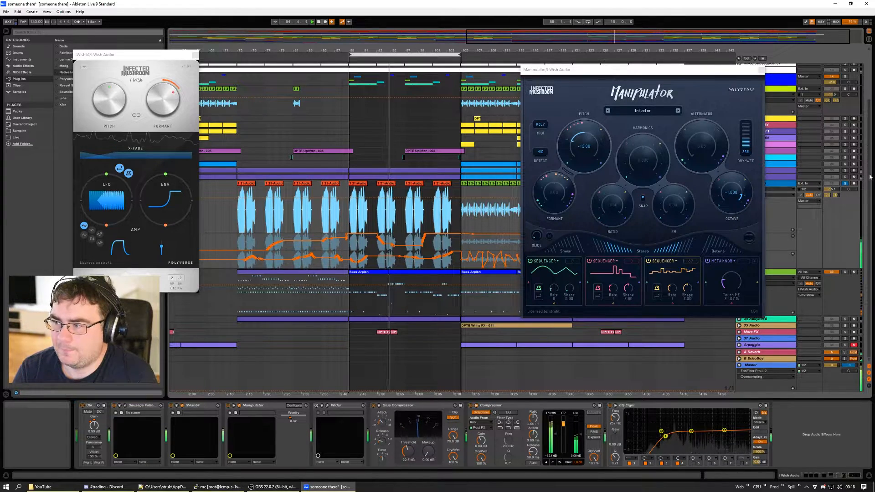
Step: Clear the solos to hear the full mix and close the IWish64 and Manipulator windows
scroll(871, 177, "up", 3)
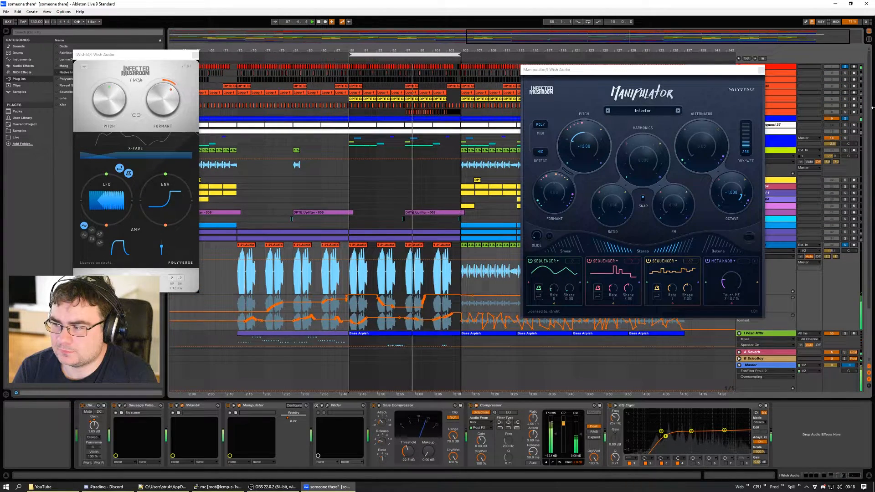
left_click(844, 245)
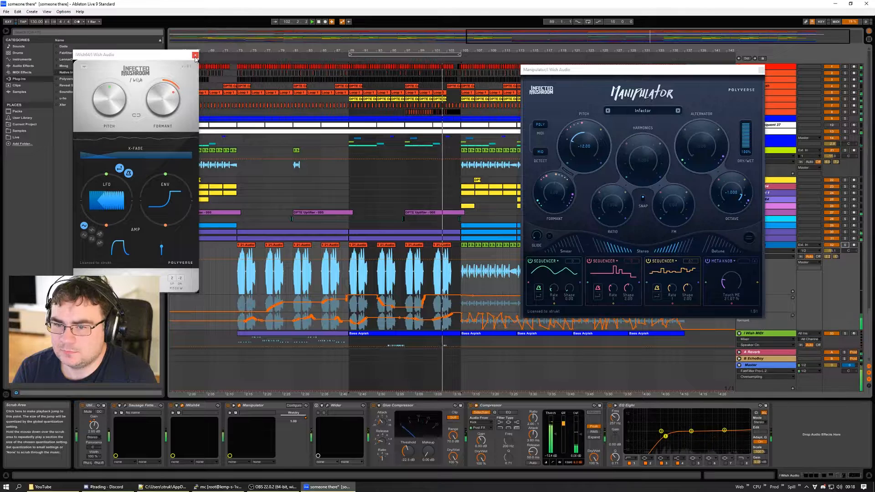
left_click_drag(170, 62, 176, 28)
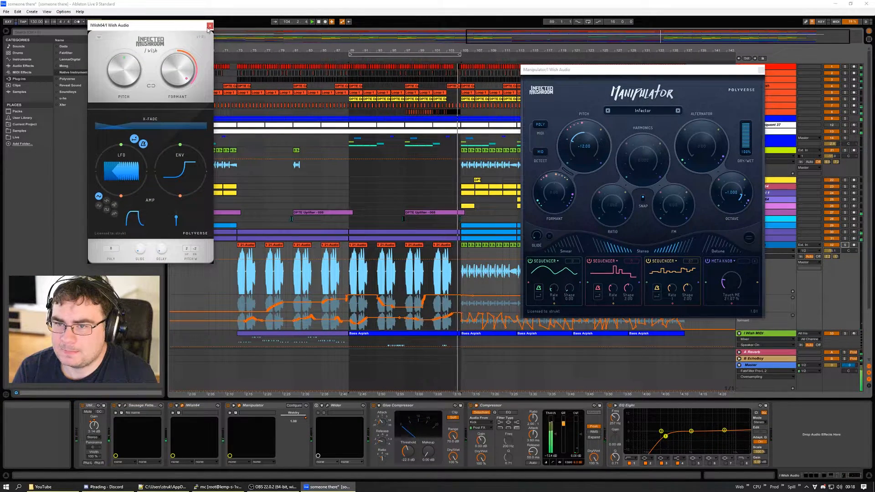
left_click(210, 26)
left_click(761, 70)
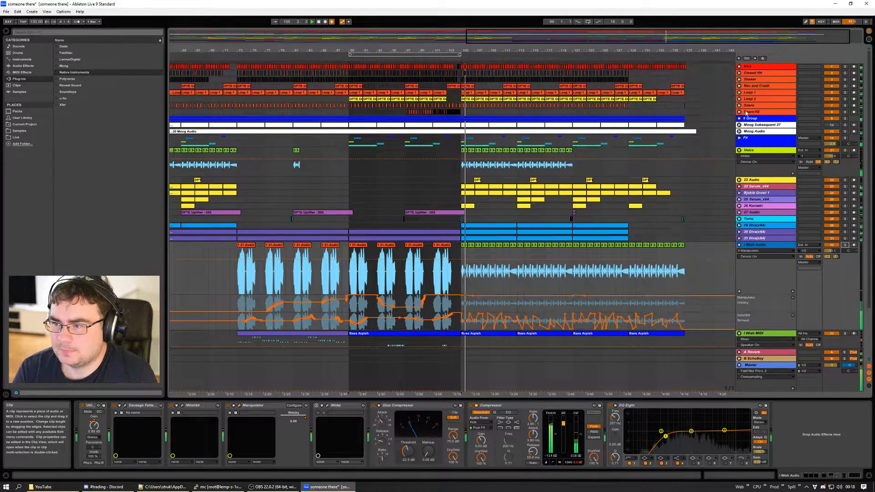
Step: Move the loop to bars 105–121 and solo I Wish Audio
left_click_drag(606, 32, 635, 37)
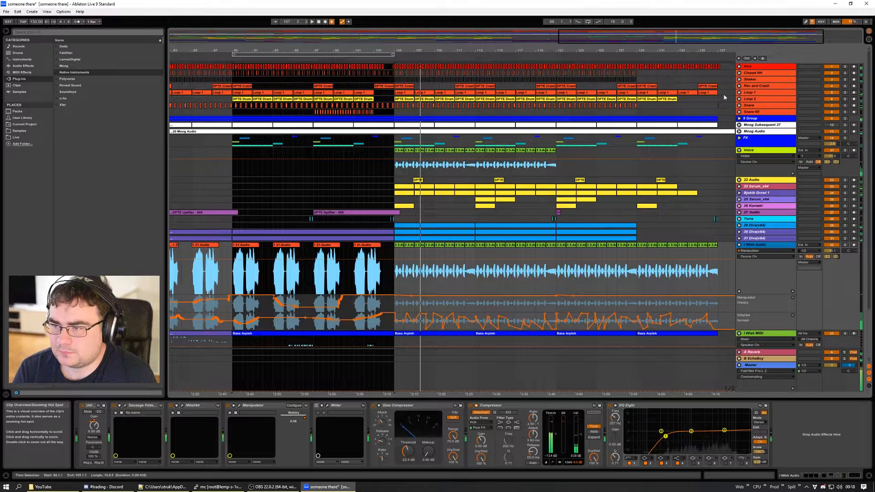
left_click_drag(278, 54, 449, 55)
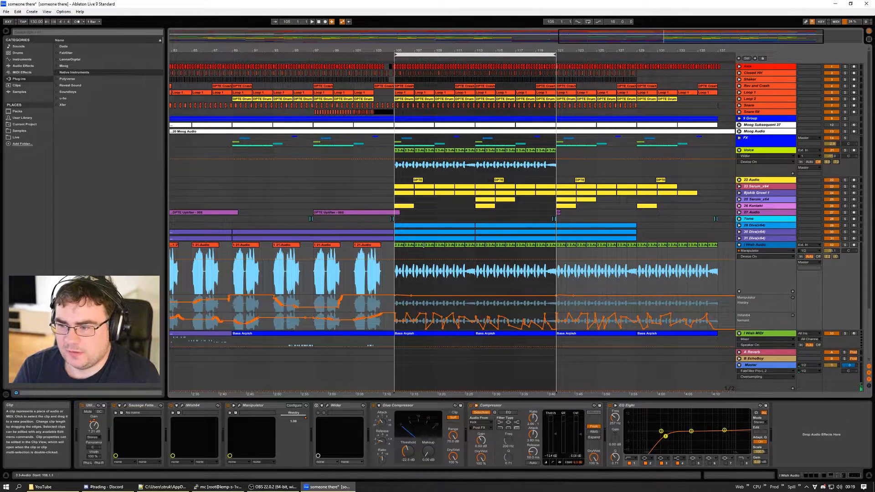
left_click(845, 244)
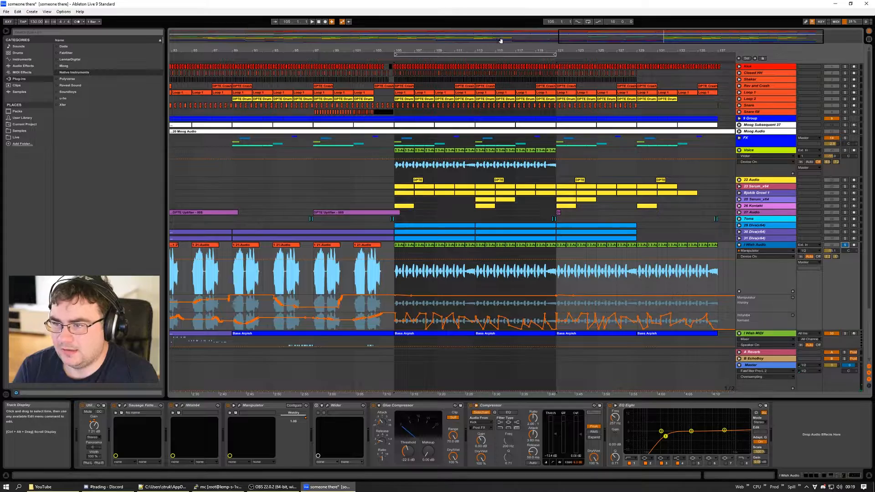
Step: Add I Wish MIDI to the solo, play the section, and extend the loop to cover bars 105–137
left_click_drag(621, 41, 621, 9)
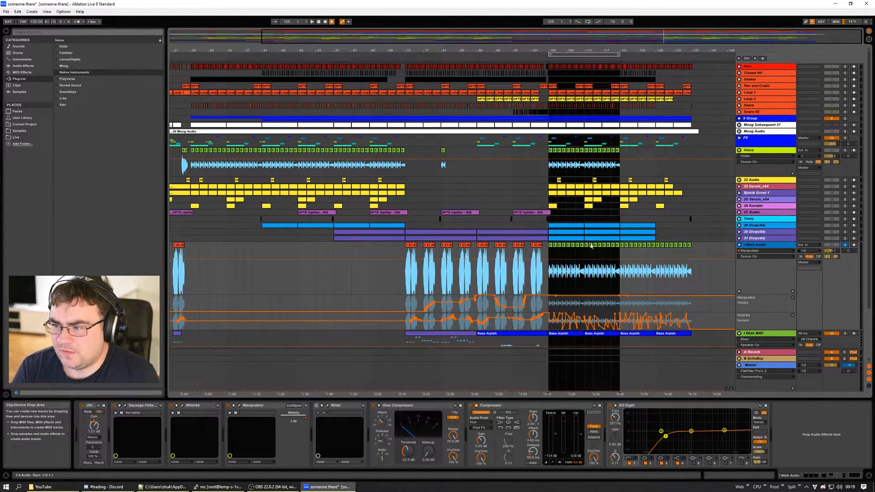
scroll(288, 183, "down", 3)
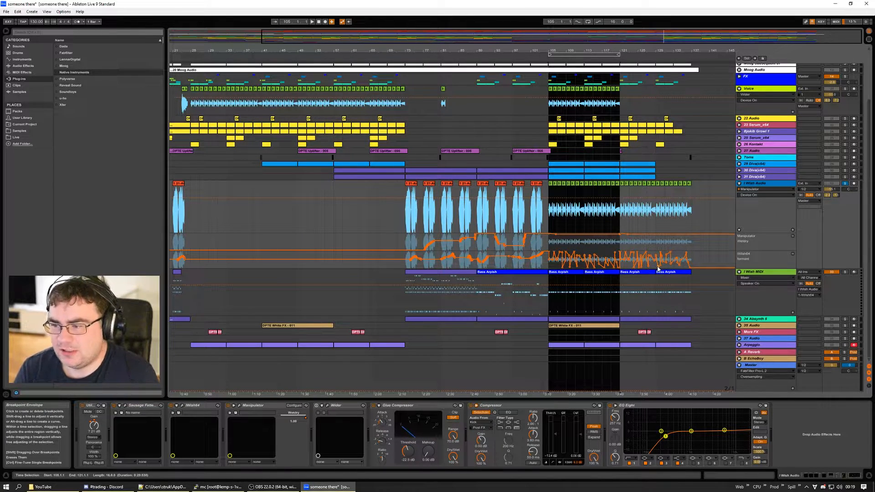
left_click(845, 272, "ctrl")
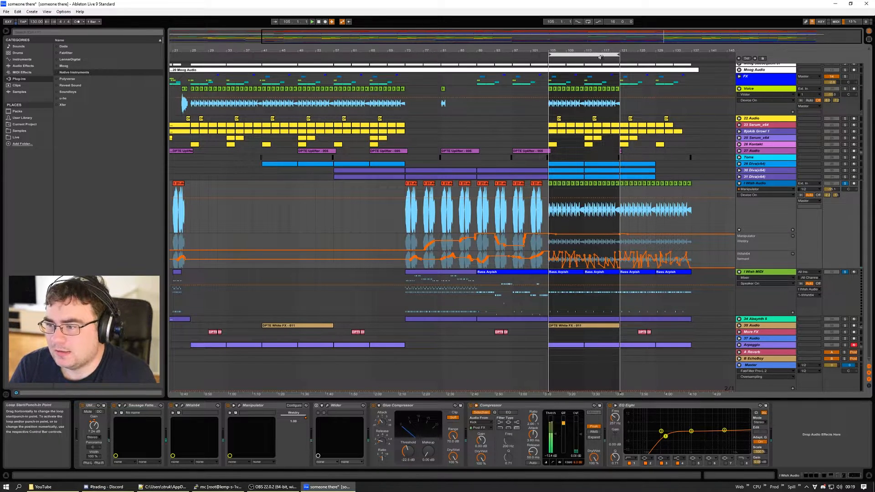
key("space")
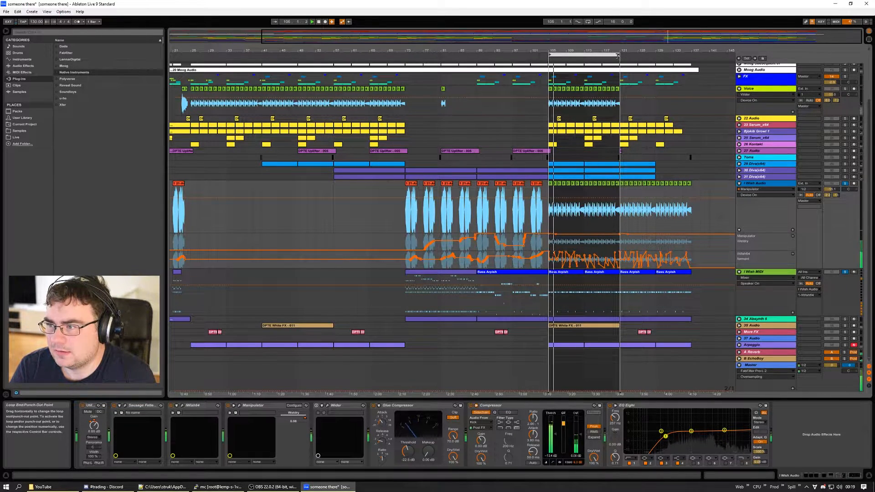
left_click_drag(619, 55, 691, 65)
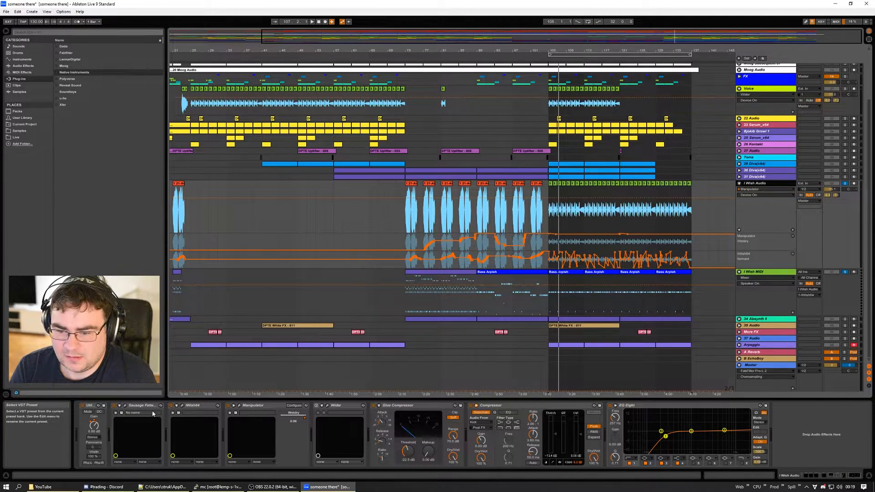
Step: Open the IWish64 window on I Wish Audio and play the loop to watch its automated Formant
left_click(173, 412)
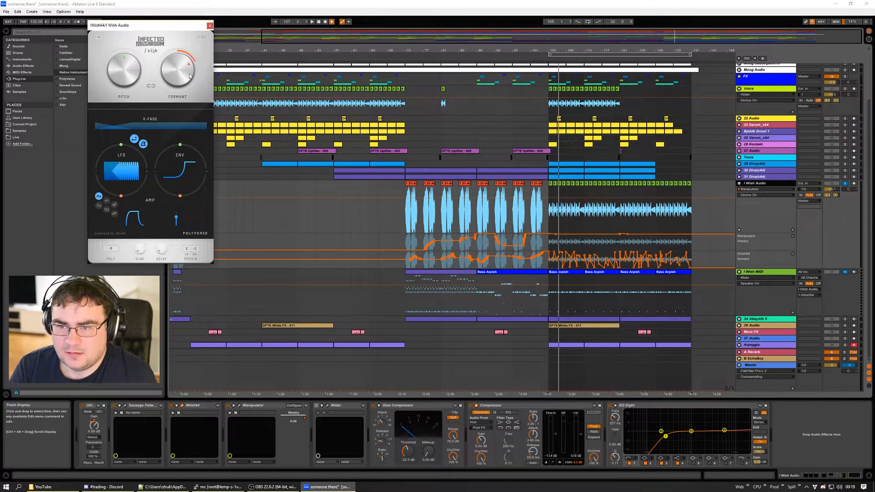
key("space")
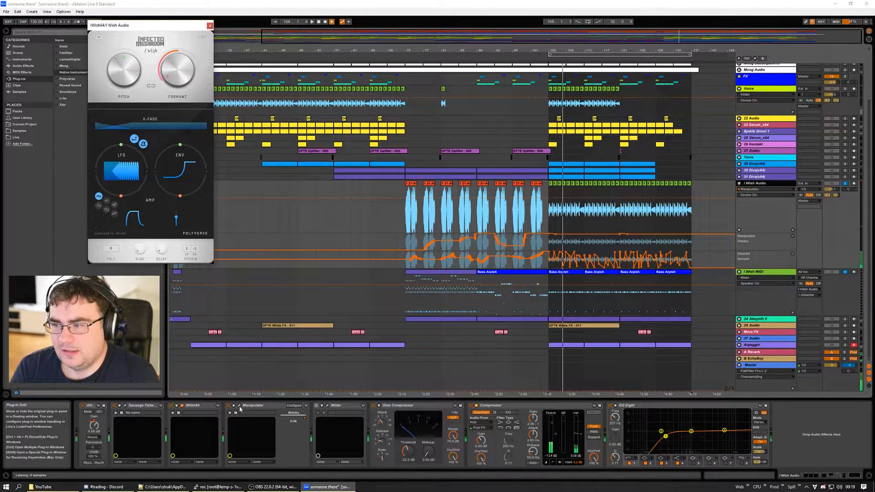
left_click(870, 101)
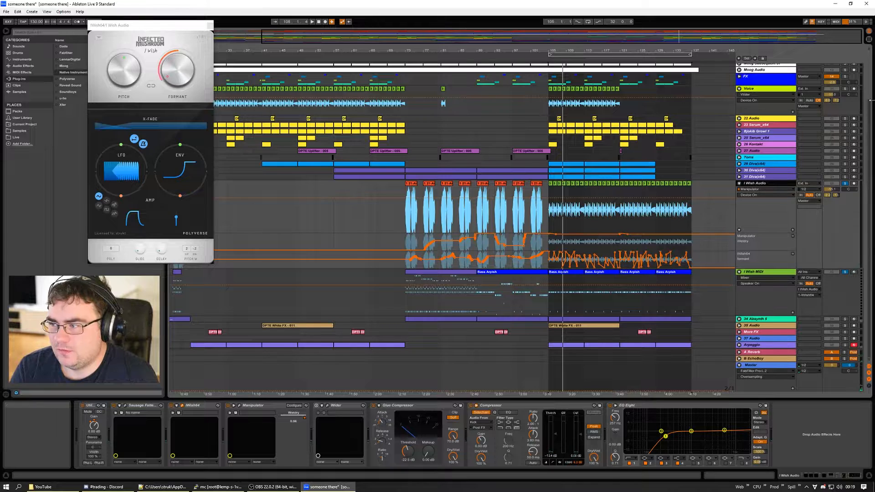
scroll(870, 104, "up", 3)
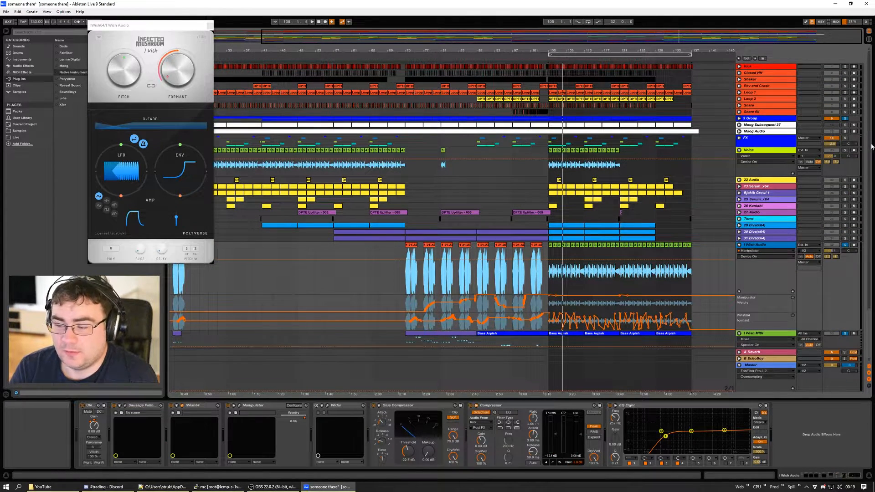
Step: Open the Manipulator window and move it and the IWish64 window clear of the looped clips
left_click(239, 405)
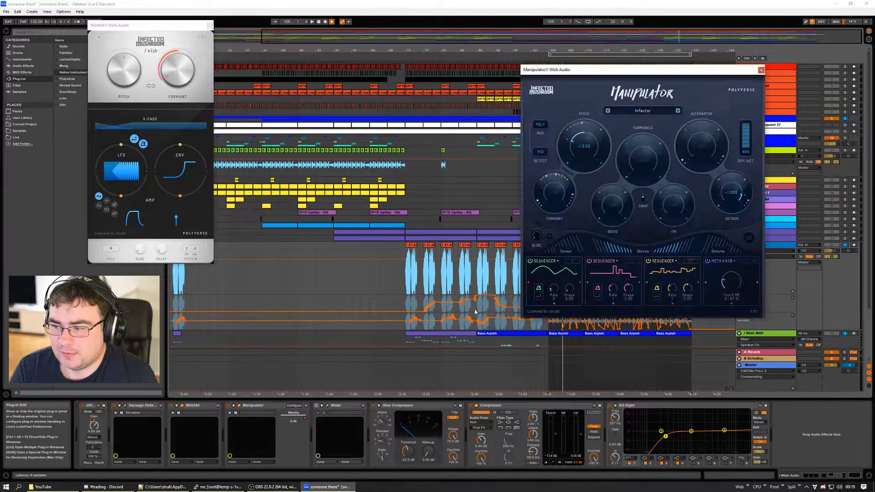
left_click_drag(665, 73, 414, 51)
left_click_drag(151, 26, 70, 11)
left_click_drag(335, 49, 146, 182)
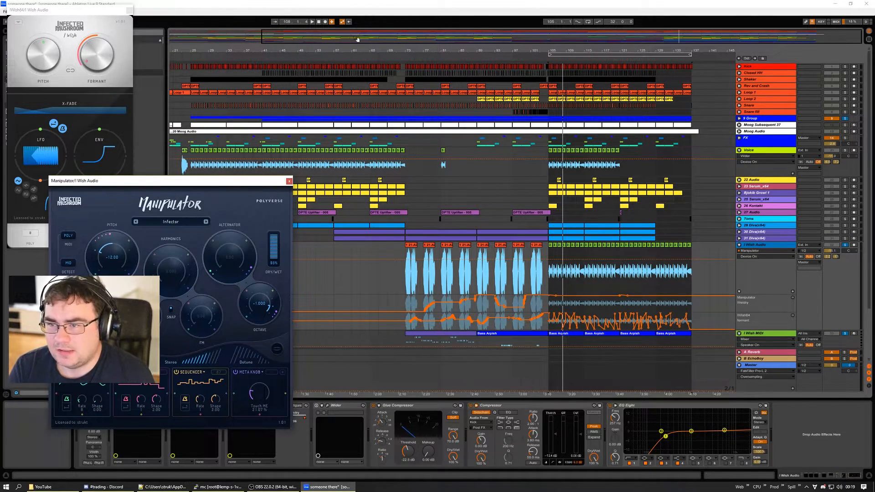
Step: Play the loop, lower Manipulator's Dry/Wet, and set its Pitch to 23.00
left_click(312, 22)
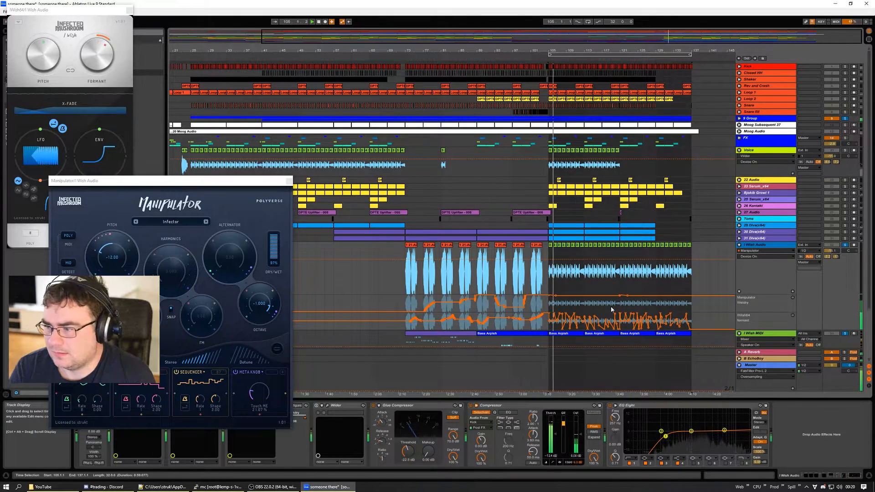
mouse_move(275, 240)
left_mouse_down()
mouse_move(276, 257)
mouse_move(275, 246)
left_mouse_up()
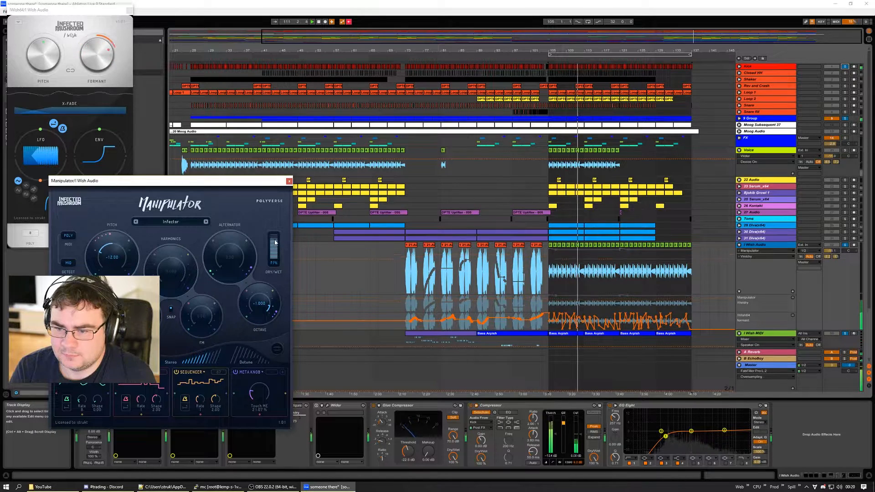
left_click_drag(105, 260, 122, 267)
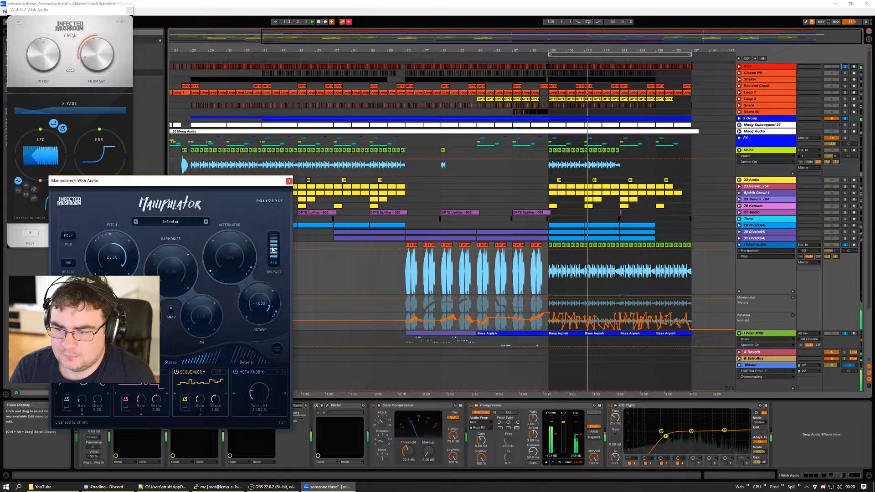
Step: Rebalance Manipulator's Dry/Wet while the loop plays and lower its Pitch in stages to -4.00
left_click_drag(273, 249, 274, 255)
left_click_drag(123, 266, 130, 260)
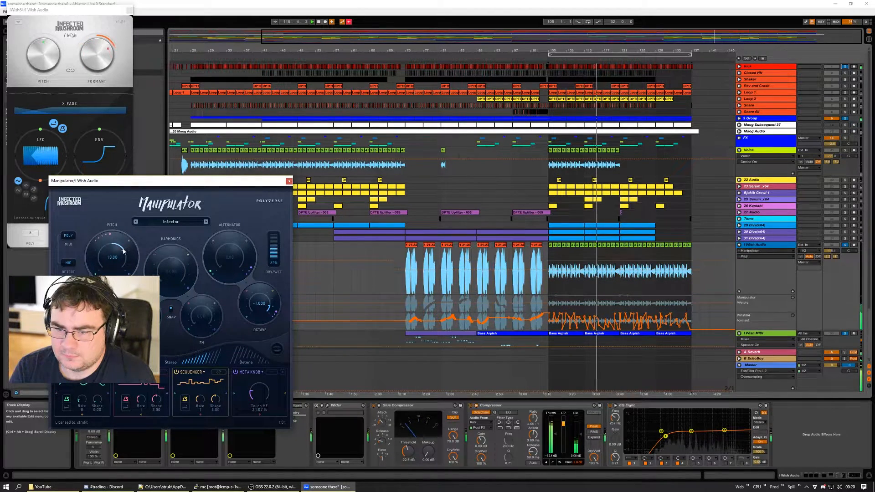
left_click_drag(123, 251, 117, 247)
left_click_drag(273, 252, 273, 240)
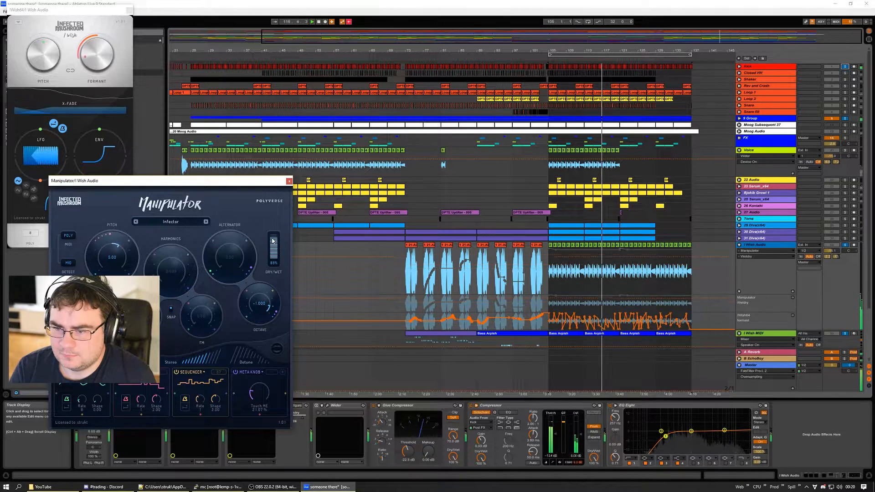
left_click_drag(128, 250, 110, 249)
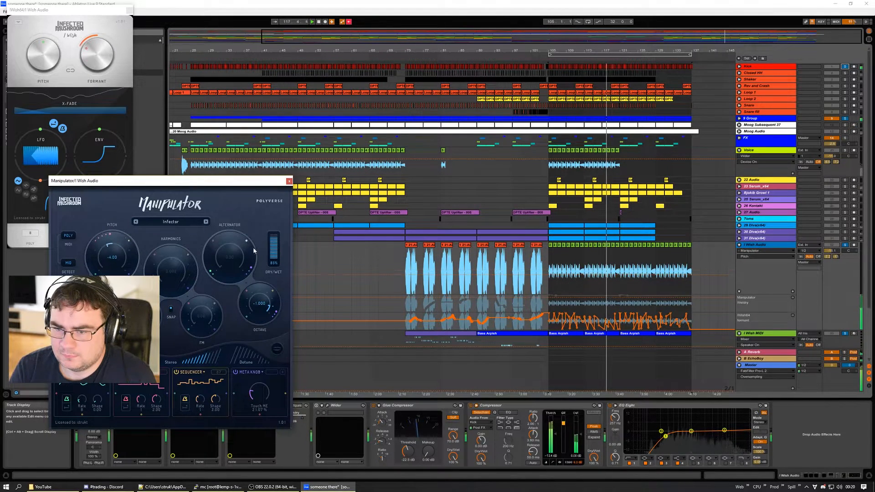
Step: Add the FX group and the three Diva tracks to the solo and lower Manipulator's Dry/Wet
left_click(846, 138, "ctrl")
left_click(845, 225, "ctrl")
left_click(845, 232, "ctrl")
left_click(845, 238, "ctrl")
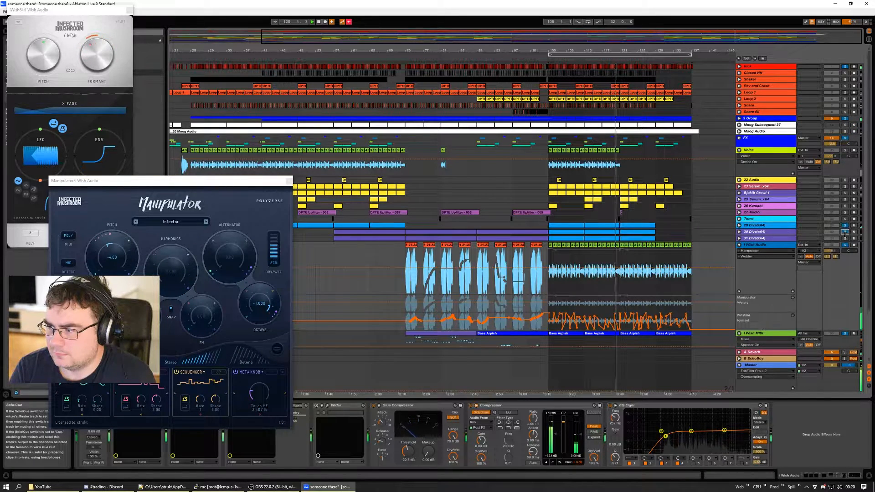
mouse_move(278, 246)
left_mouse_down()
mouse_move(277, 259)
mouse_move(275, 238)
mouse_move(263, 247)
left_mouse_up()
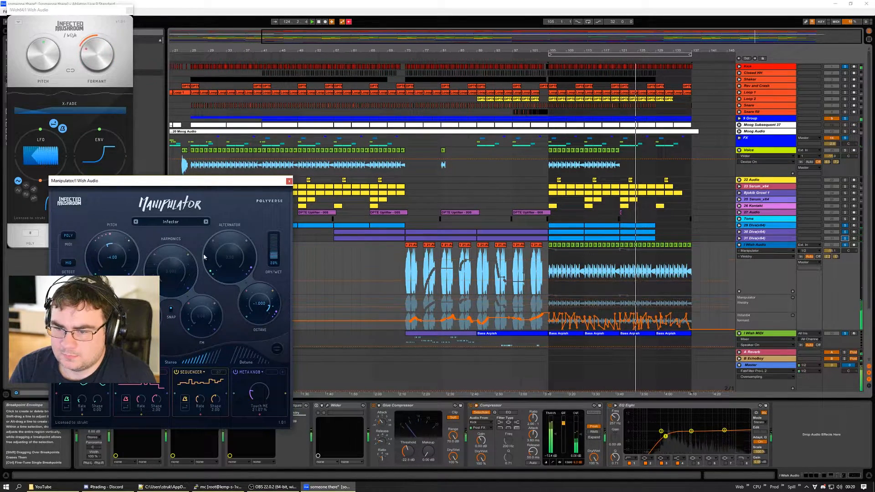
Step: Clear the solos, set Manipulator's Dry/Wet to 100% and its Pitch to -21.00, and stop playback
mouse_move(105, 256)
left_mouse_down()
mouse_move(102, 274)
mouse_move(111, 246)
mouse_move(121, 259)
left_mouse_up()
left_click(845, 226)
left_click_drag(276, 253, 277, 232)
left_click_drag(119, 259, 103, 262)
key("space")
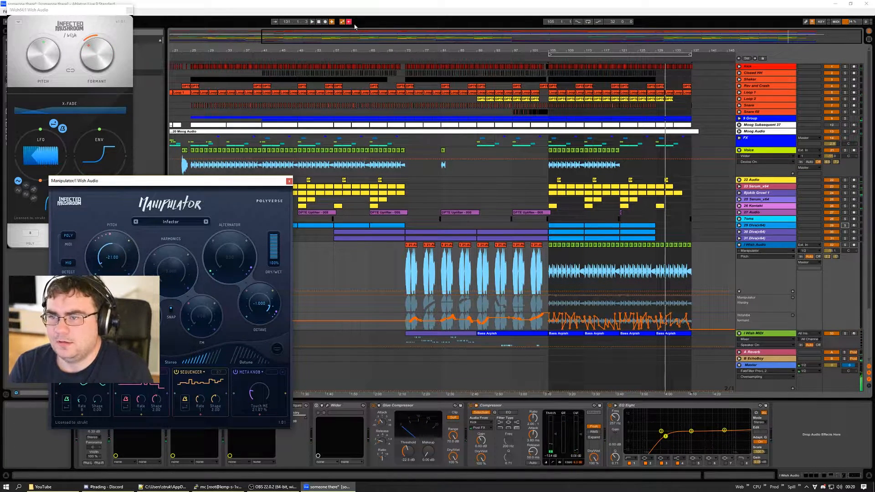
Step: Close the Manipulator and IWish64 windows of I Wish Audio
left_click_drag(271, 177, 396, 127)
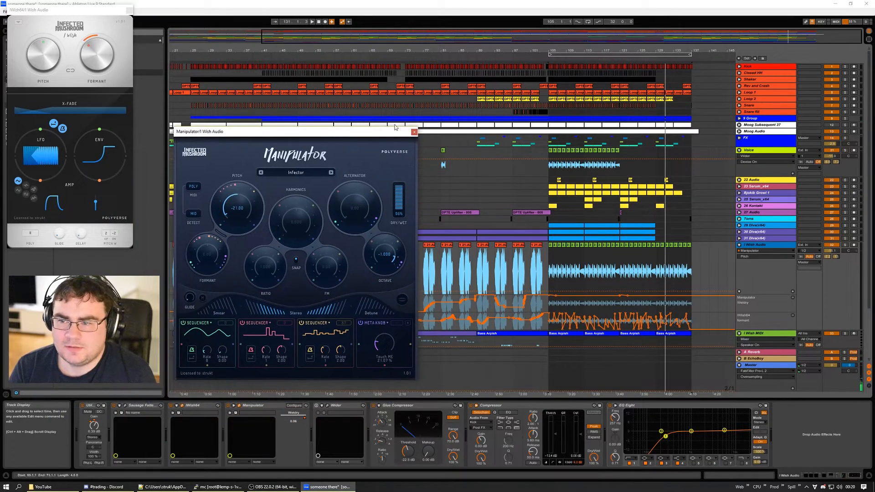
left_click(414, 132)
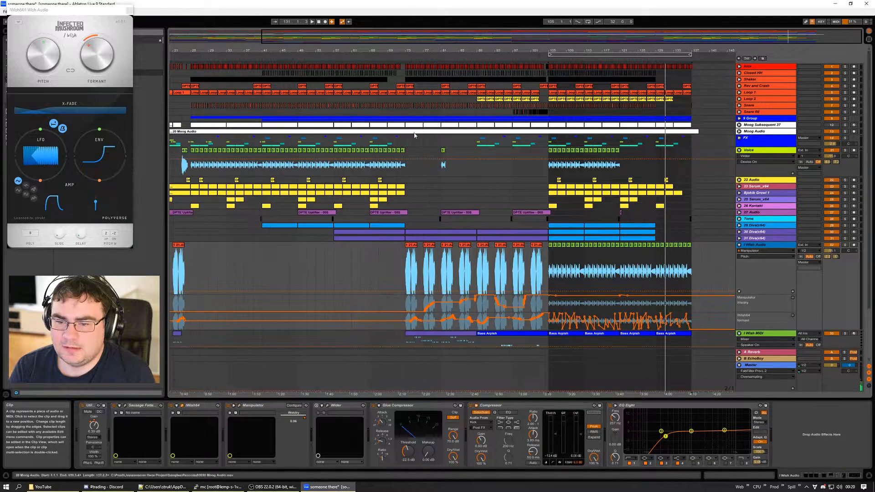
left_click(129, 10)
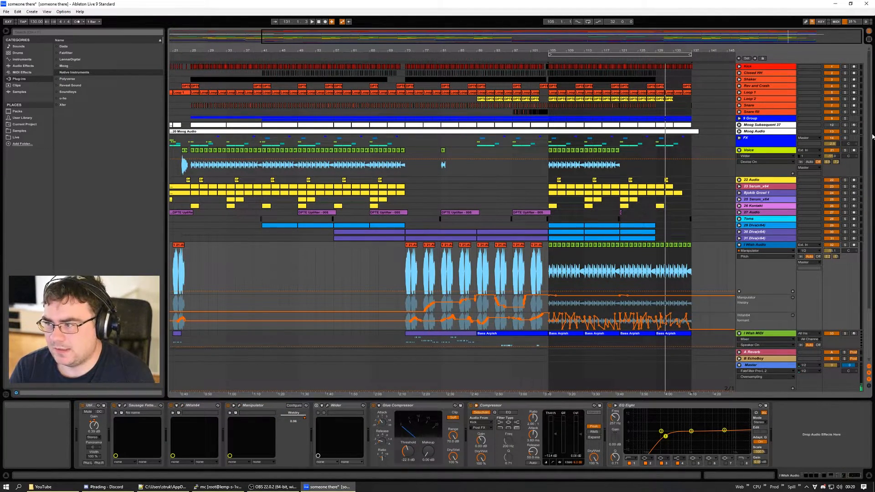
Step: Fold all tracks and show the whole arrangement from the first bar
scroll(735, 199, "down", 3)
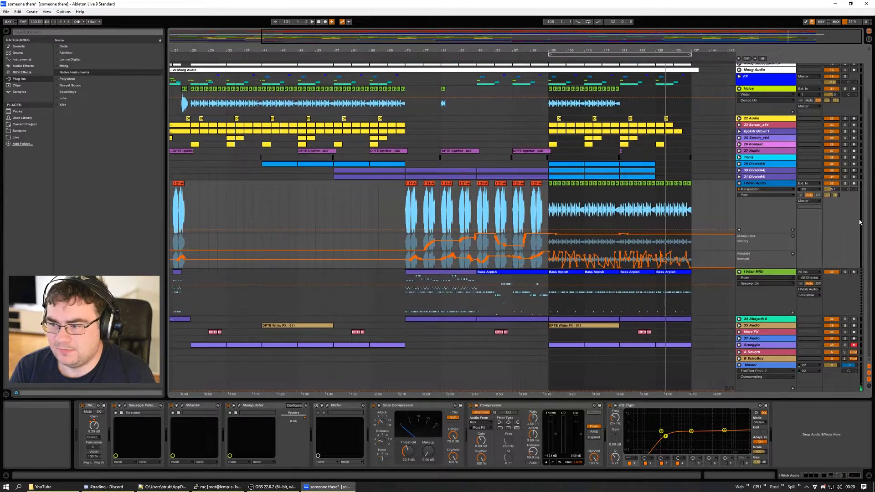
left_click(739, 185, "alt")
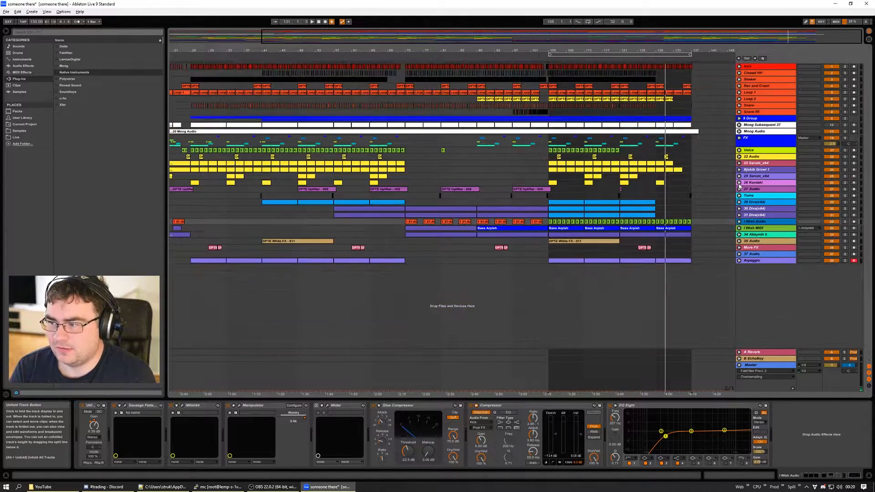
double_click(355, 40)
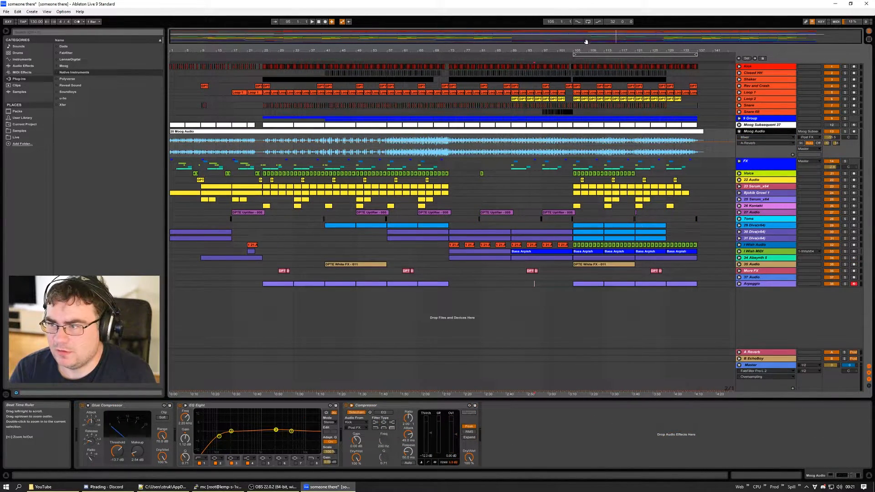
Step: Solo Moog Audio, enable looping over bars 105–137, and start playback
left_click(588, 54)
left_click(845, 132)
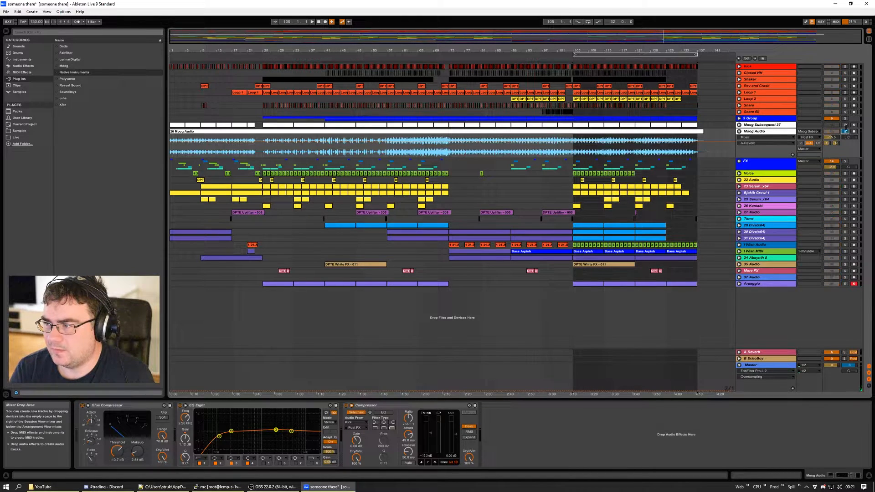
left_click(588, 22)
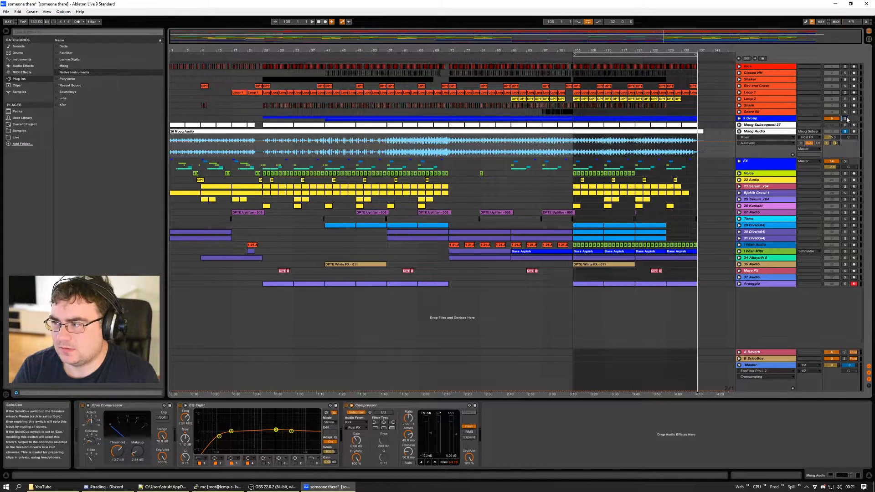
key("space")
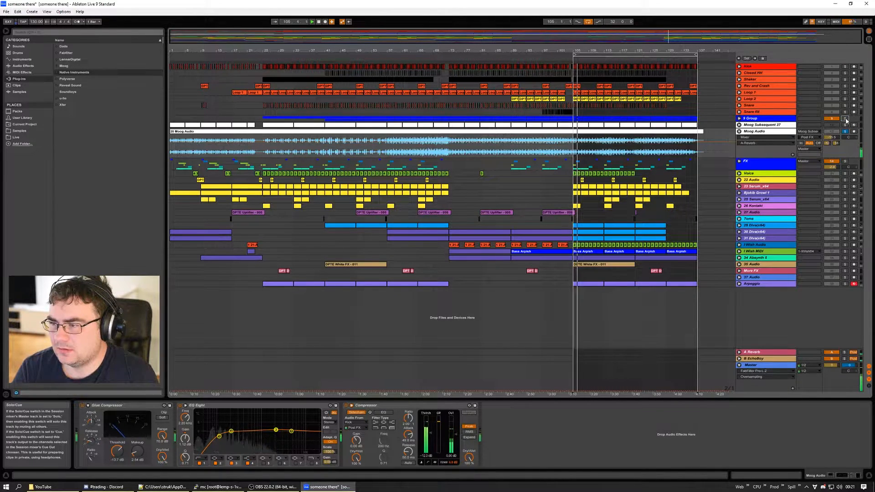
Step: Add 9 Group and the kick track to the solo and listen to them with Moog Audio
left_click(845, 119)
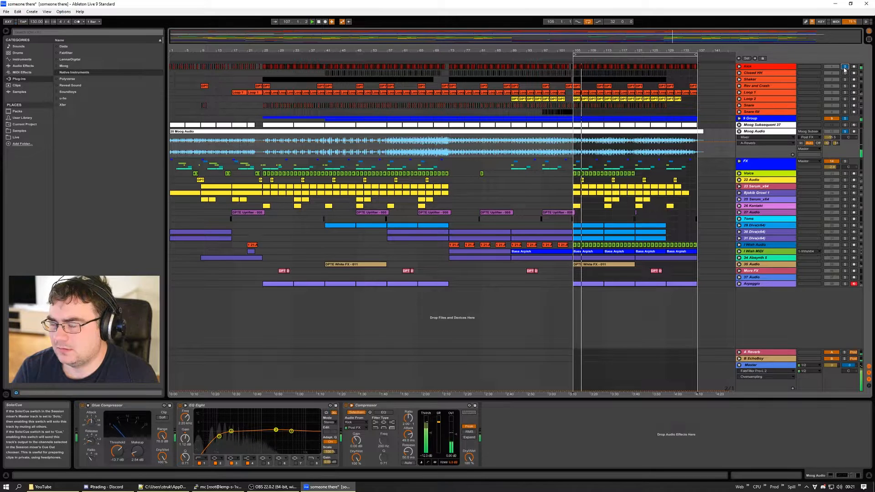
left_click(845, 67)
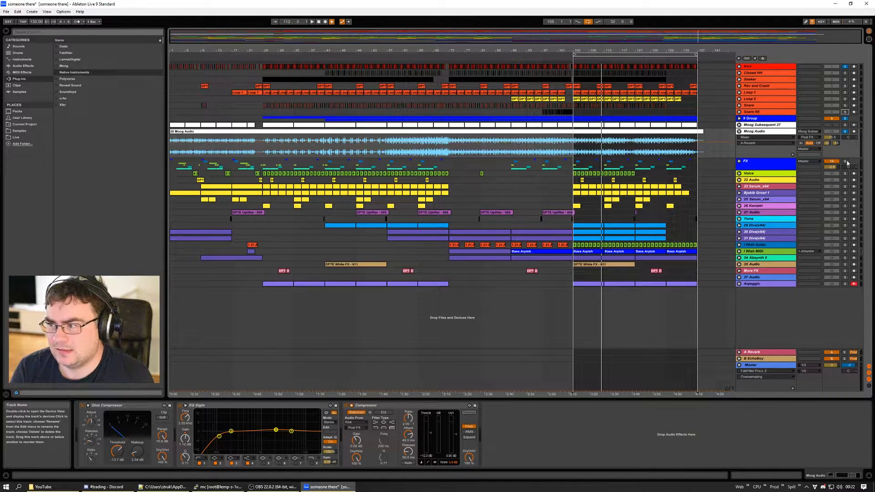
key("space")
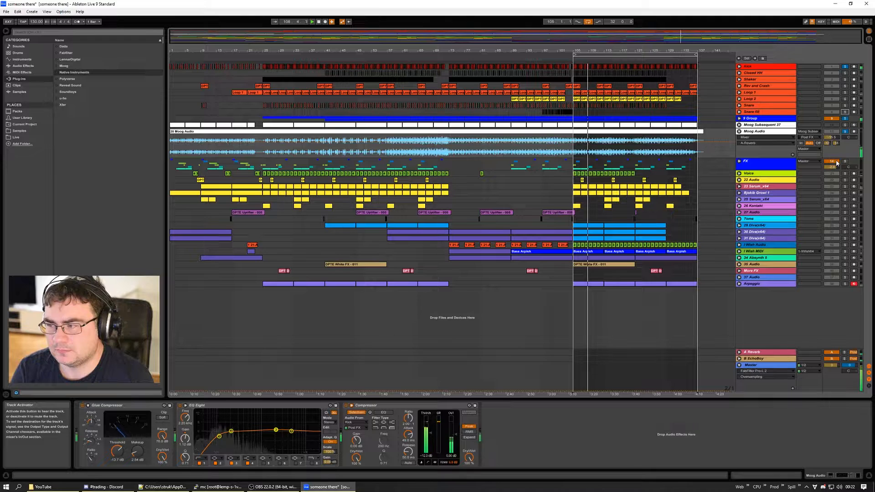
Step: Remove the kick from the solo, compare the loop's playback, and clear the remaining solos
left_click(845, 67)
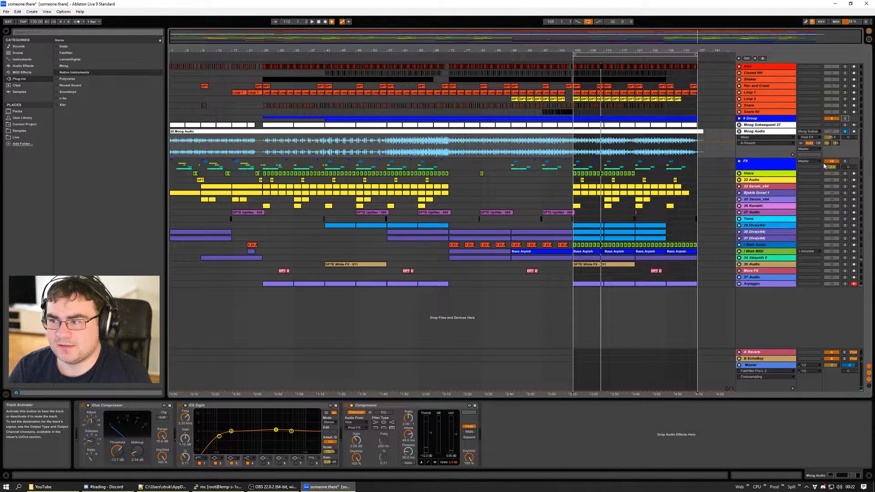
key("space")
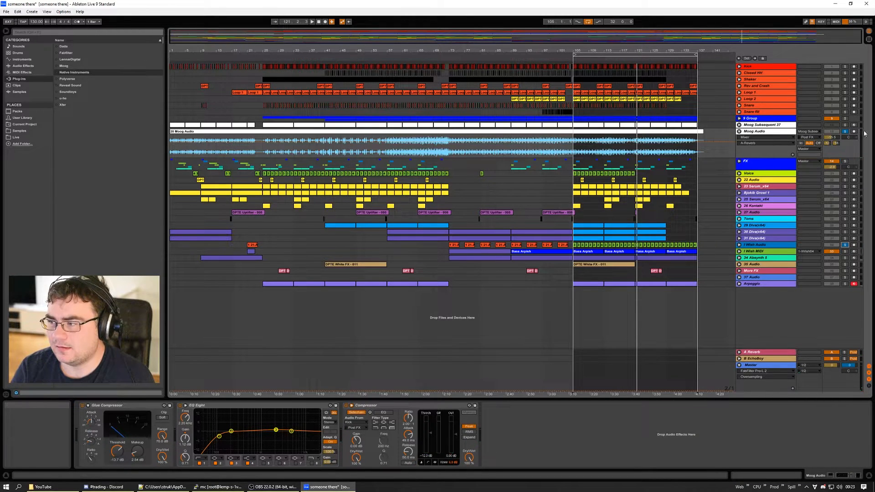
left_click(845, 132)
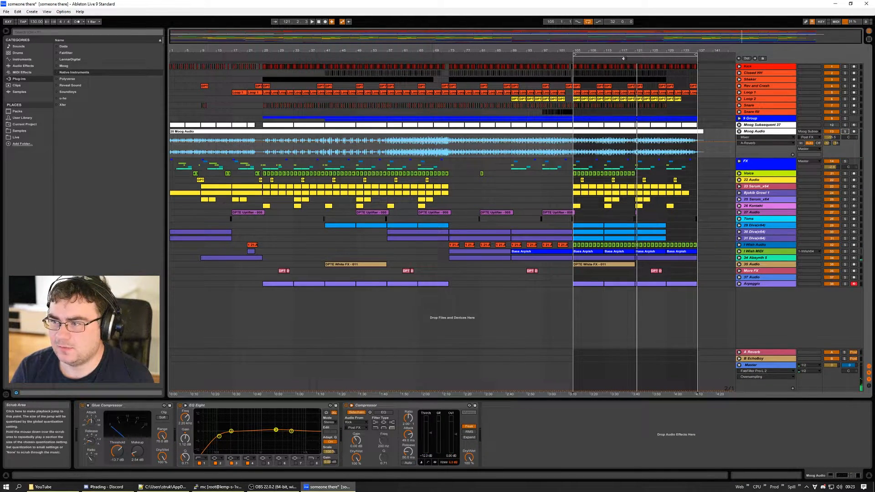
Step: Move the loop to start at bar 49, shorten it to 8 bars, and select the 23-Serum_x64 track
mouse_move(624, 55)
left_mouse_down()
mouse_move(374, 69)
mouse_move(690, 82)
mouse_move(330, 78)
mouse_move(408, 83)
left_mouse_up()
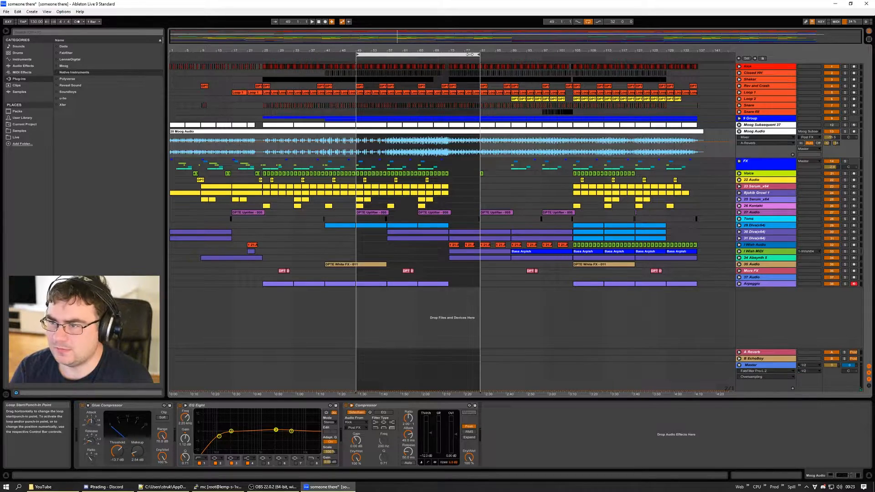
left_click_drag(478, 54, 392, 54)
left_click(756, 186)
key("z")
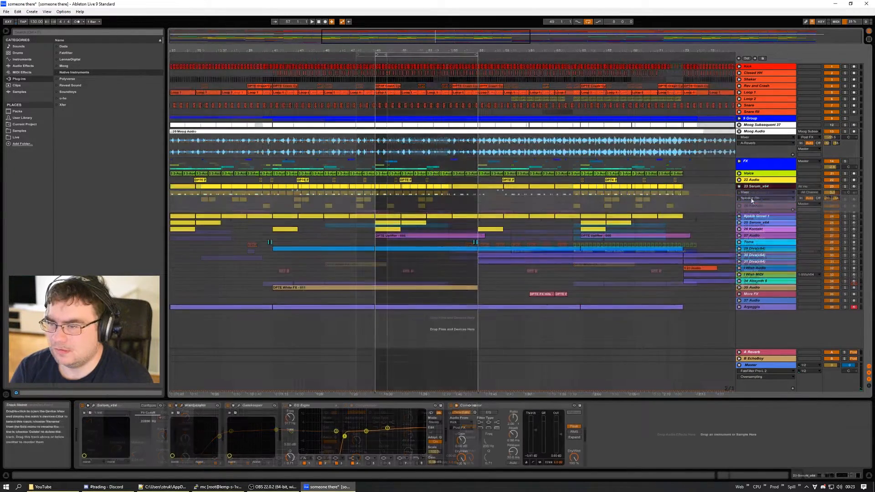
Step: Unfold the Growl 1 and 25-Serum_x64 tracks and display the devices of 23-Serum_x64
left_click(739, 216)
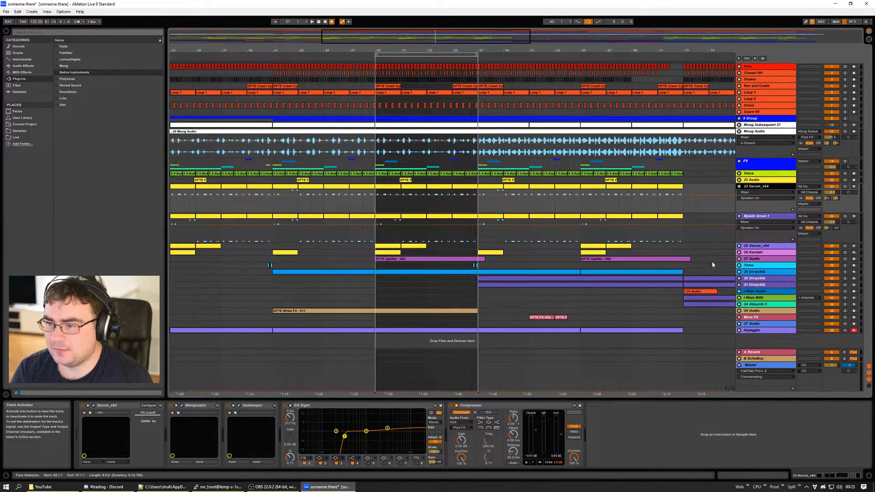
left_click(760, 246)
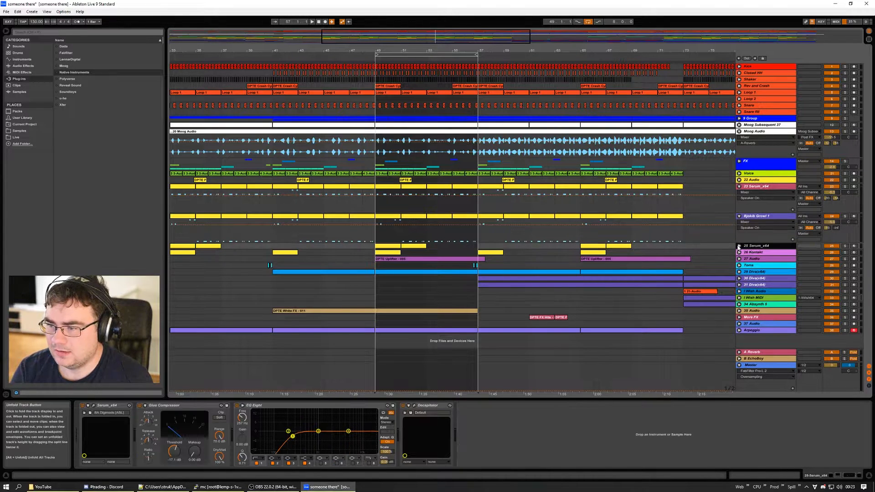
left_click(740, 246)
left_click(775, 186)
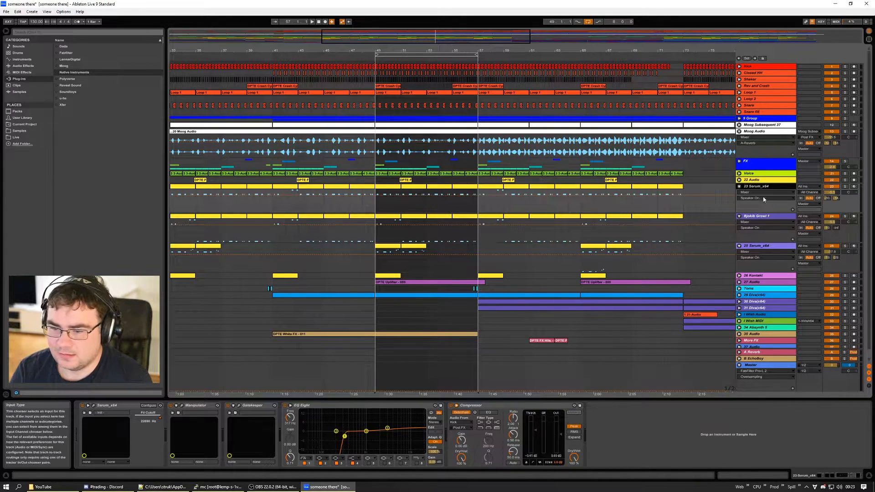
Step: Open Serum on 23-Serum_x64 and examine its oscillators, effects, global settings and modulation matrix
left_click(94, 406)
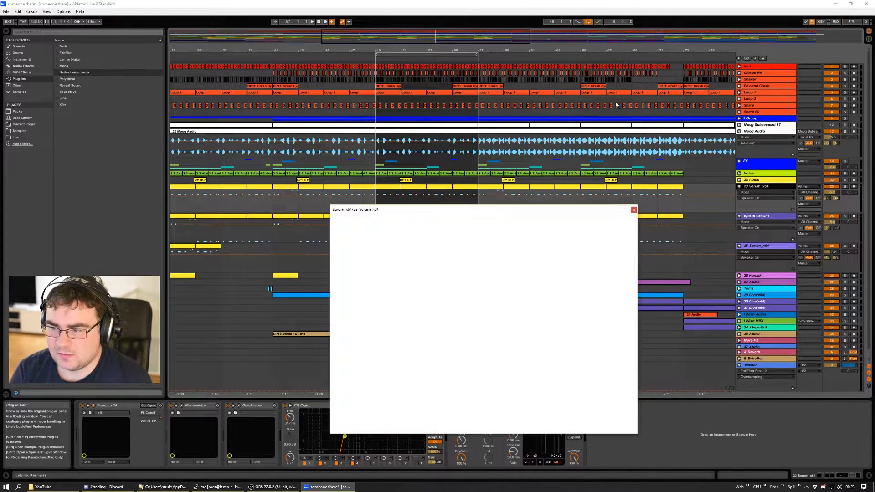
left_click_drag(458, 211, 190, 113)
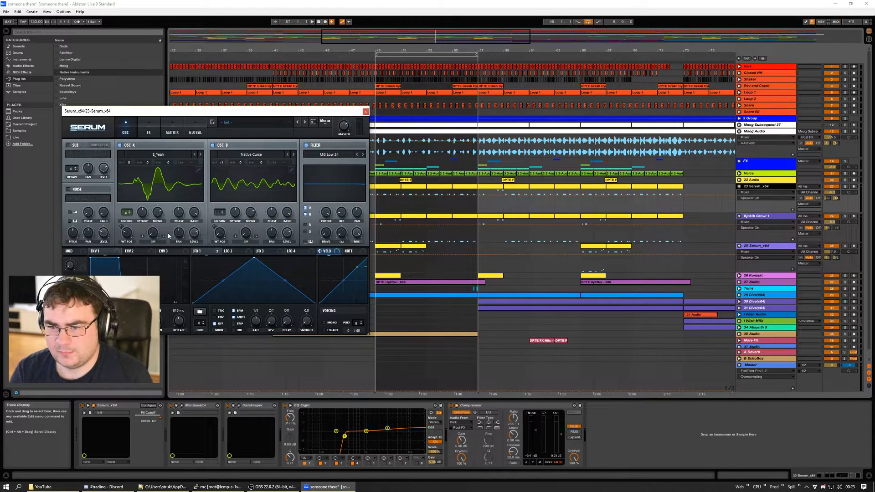
left_click(148, 132)
left_click(195, 132)
left_click(163, 133)
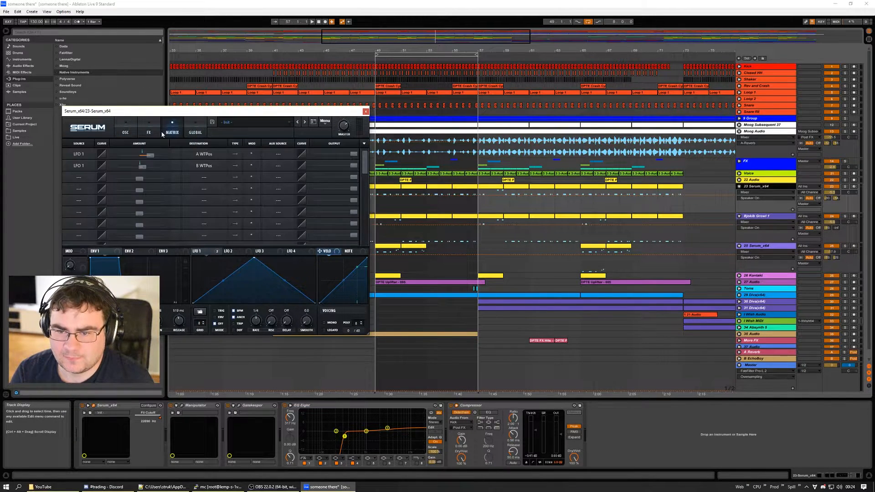
left_click(127, 132)
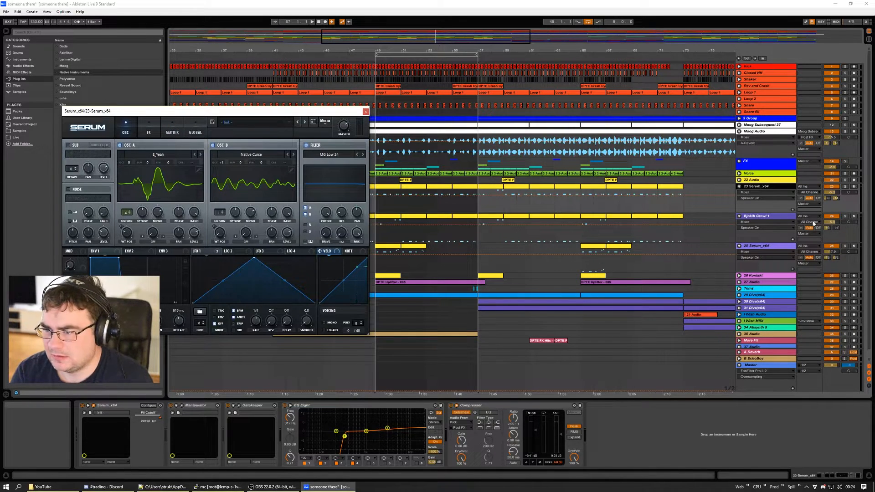
Step: Solo 23-Serum_x64, play the loop, and arrange its Serum and Manipulator windows clear of the looped clips
left_click(844, 187)
key("space")
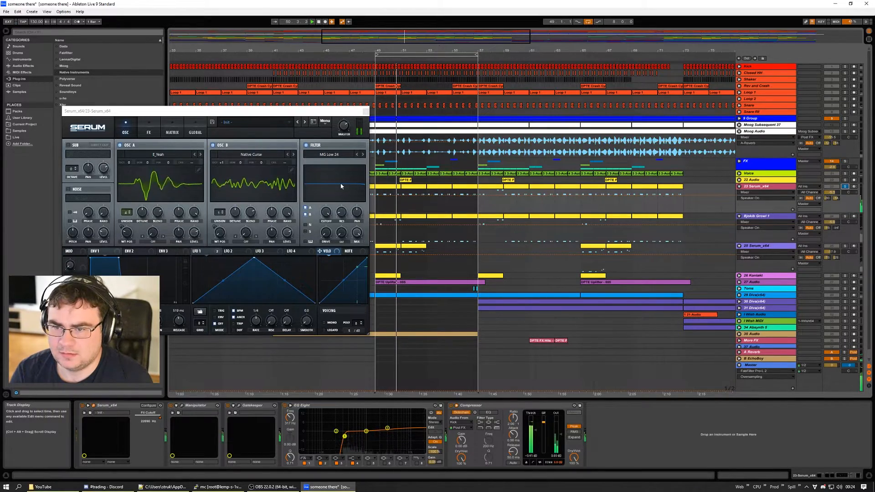
left_click_drag(237, 108, 728, 37)
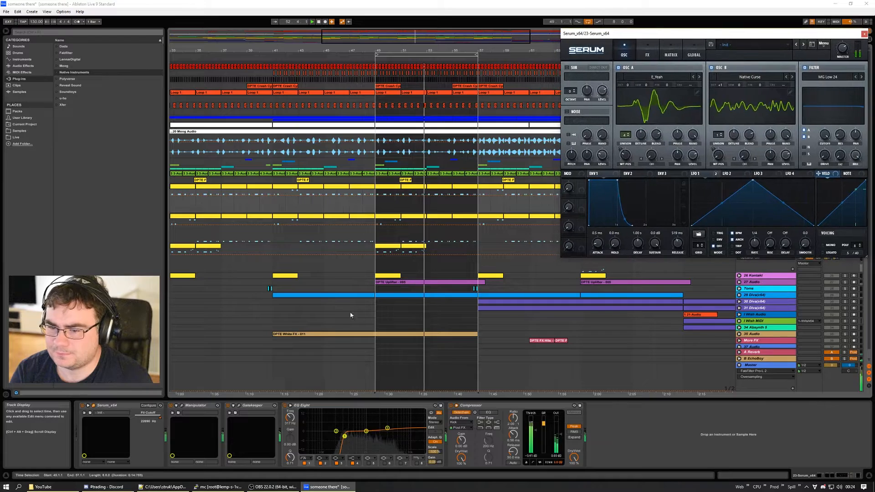
left_click(181, 405)
left_click_drag(448, 218, 747, 251)
Step: Switch off Gatekeeper on 23-Serum_x64 and try Manipulator's Dry/Wet while the loop plays
left_click(229, 408)
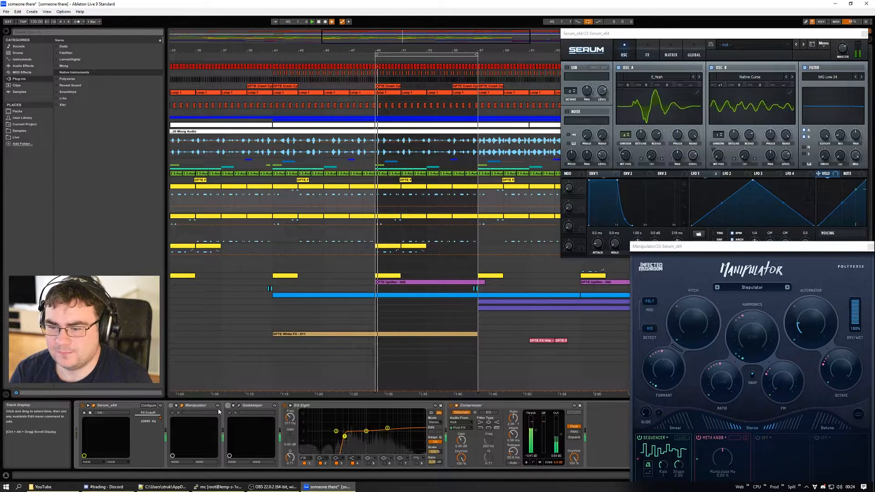
key("space")
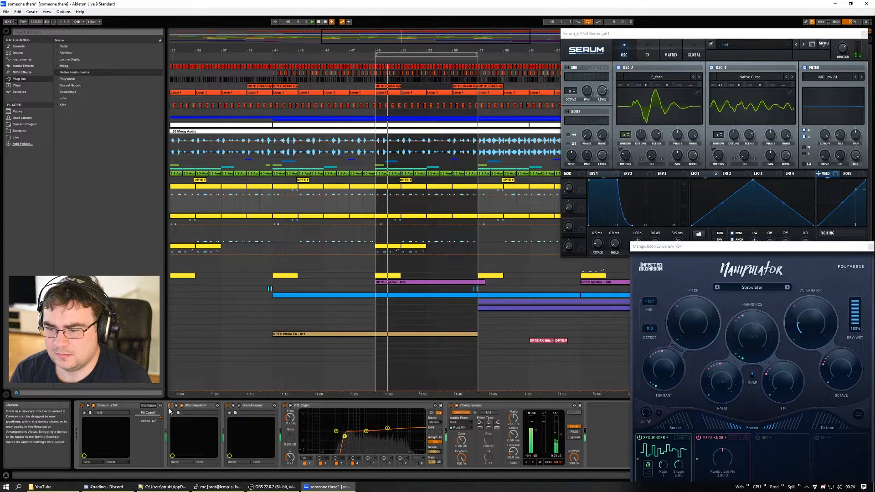
left_click_drag(854, 305, 856, 323)
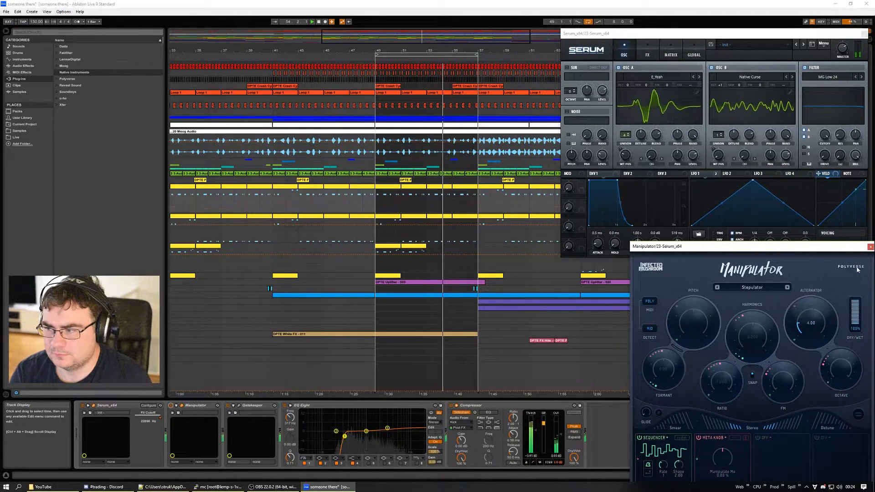
Step: Stop playback, close the Manipulator and Serum windows, and arm 23-Serum_x64 for recording
key("space")
left_click(870, 247)
left_click_drag(740, 34, 698, 40)
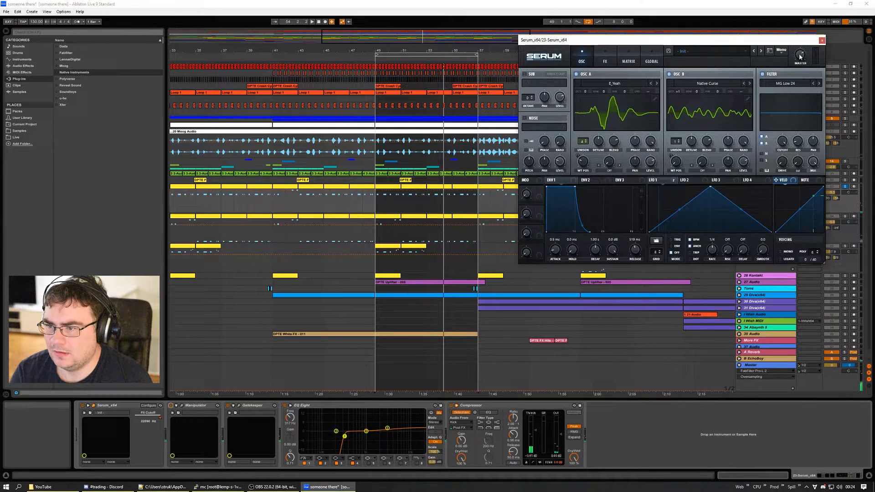
left_click(822, 41)
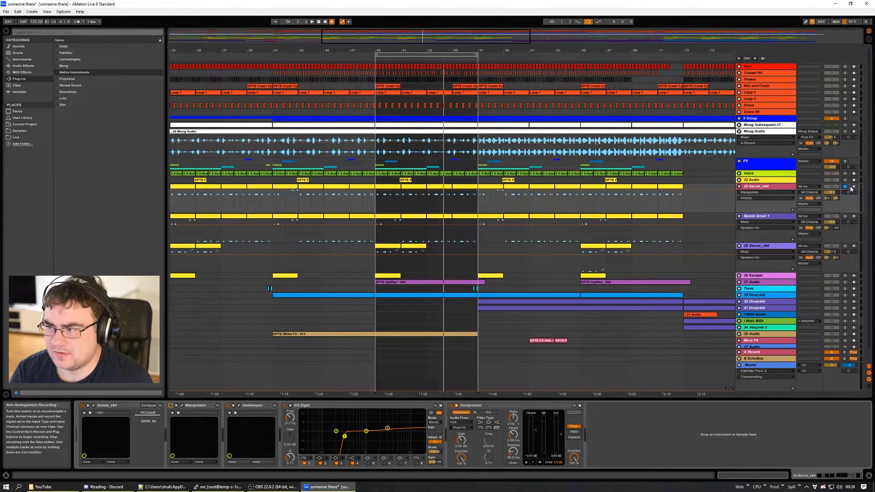
left_click(853, 186)
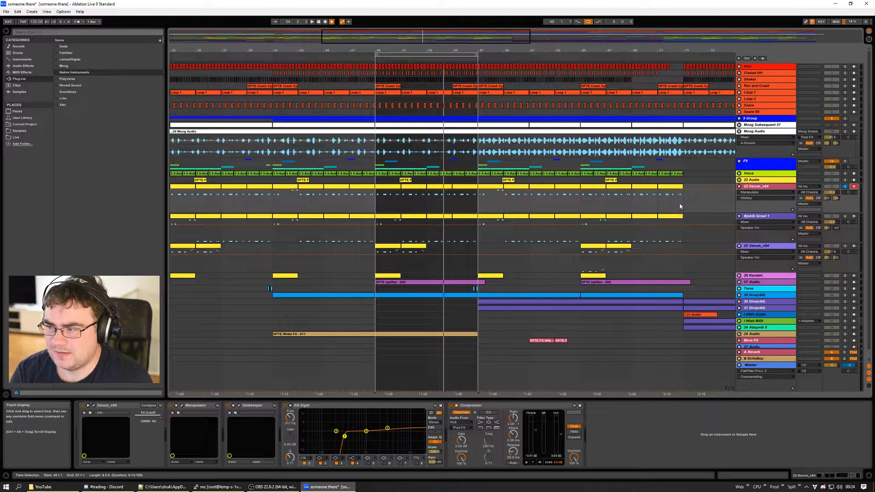
left_click(752, 188)
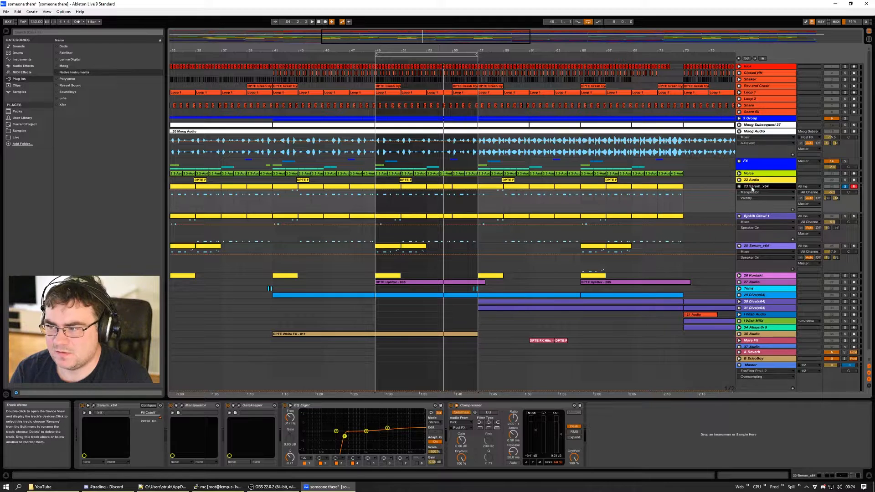
Step: Reopen Serum on 23-Serum_x64 and look through the wavetable categories of oscillators A and B without changing either wavetable
left_click(84, 413)
left_click(618, 84)
mouse_move(602, 122)
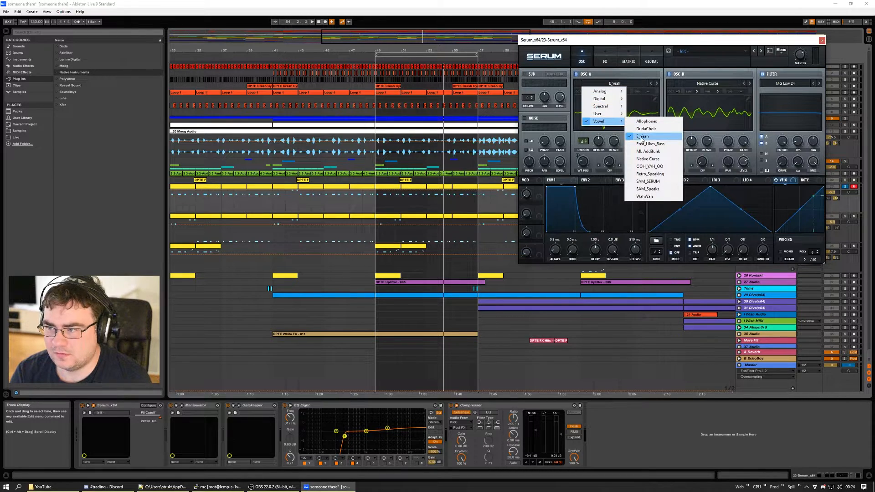
left_click(631, 42)
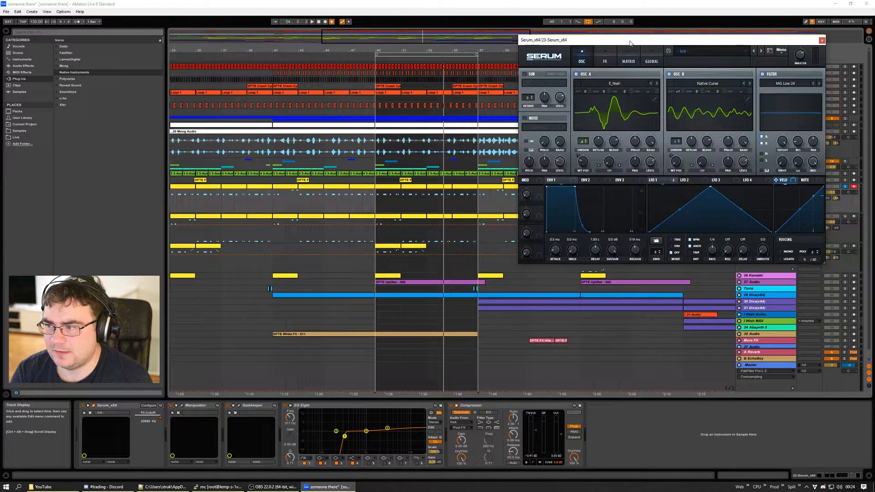
left_click(698, 86)
mouse_move(695, 91)
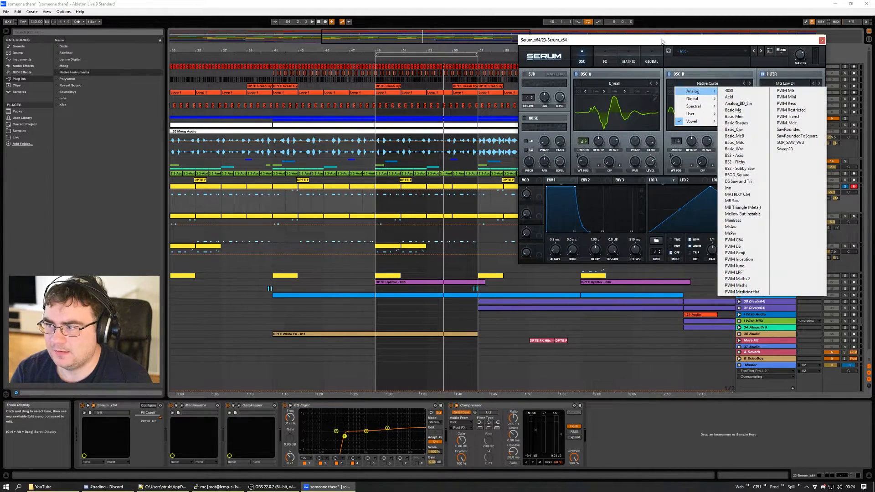
left_click(662, 42)
Step: Review the LFO 1 routings in Serum's modulation matrix and its oscillator page, and close the plug-in window
left_click(604, 62)
left_click(628, 61)
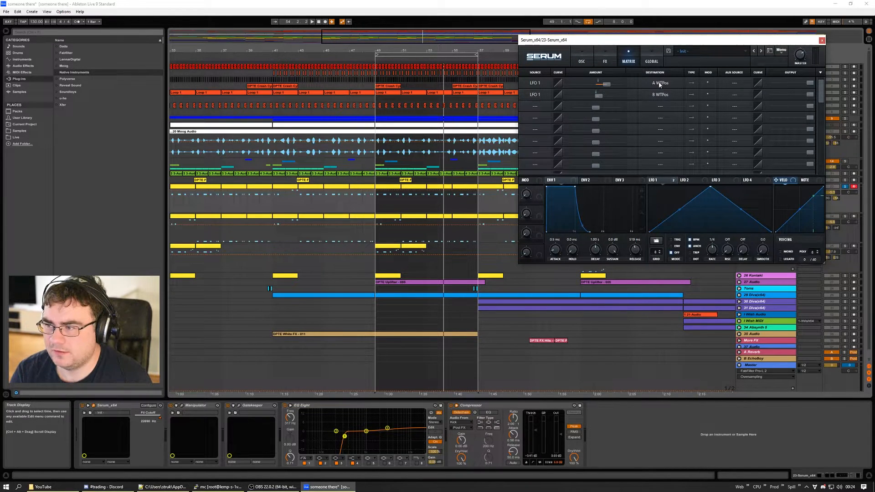
left_click(582, 61)
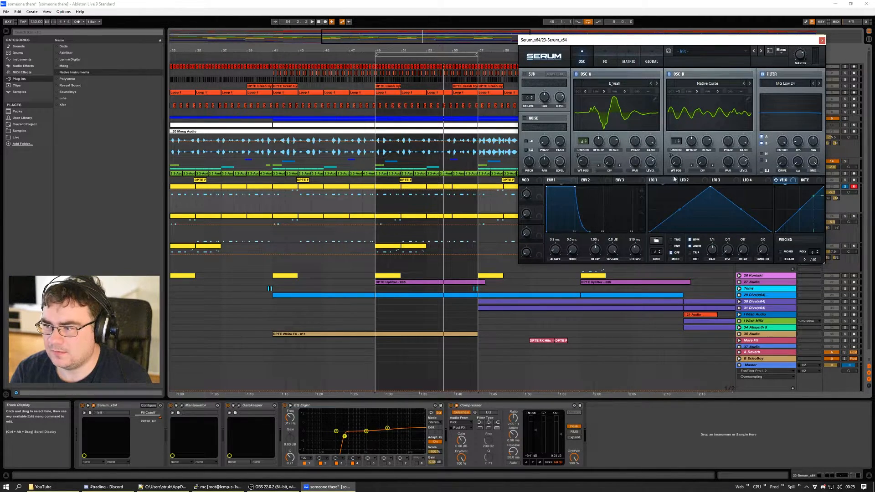
left_click_drag(686, 43, 692, 49)
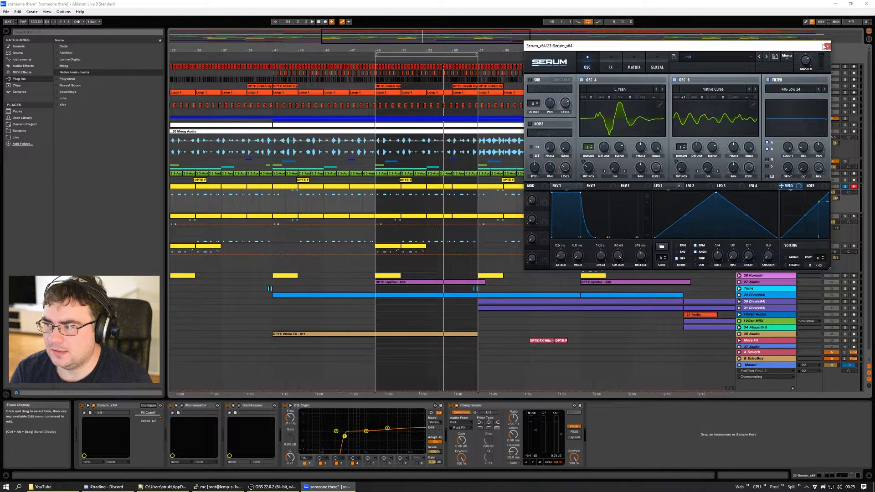
left_click(828, 47)
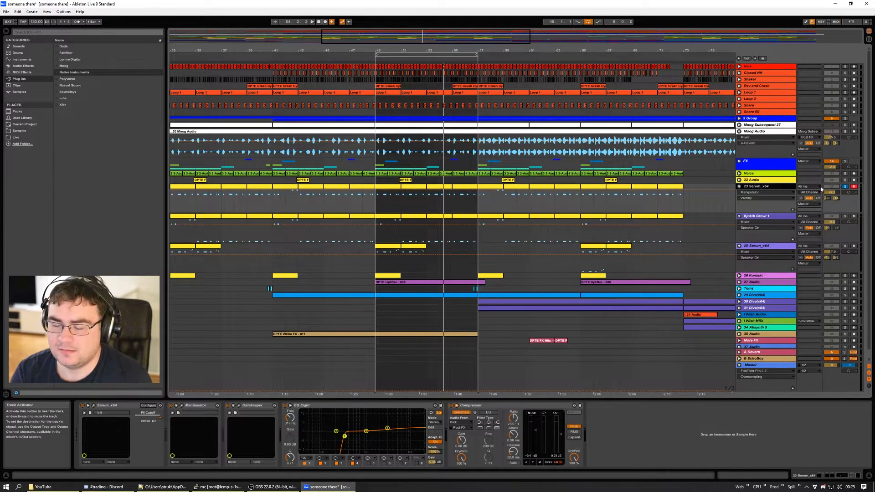
Step: Play the soloed 23-Serum_x64 briefly, clear its solo, and open Serum on the Growl 1 track clear of the looped clips
key("space")
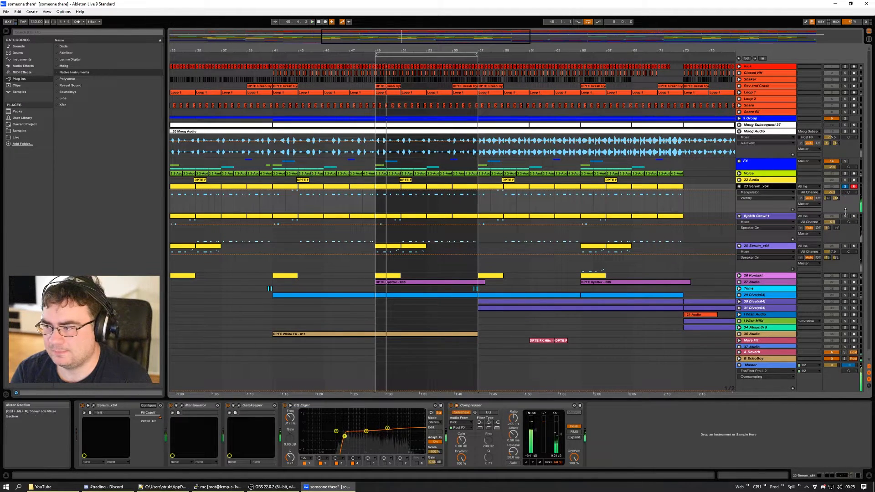
left_click(773, 216)
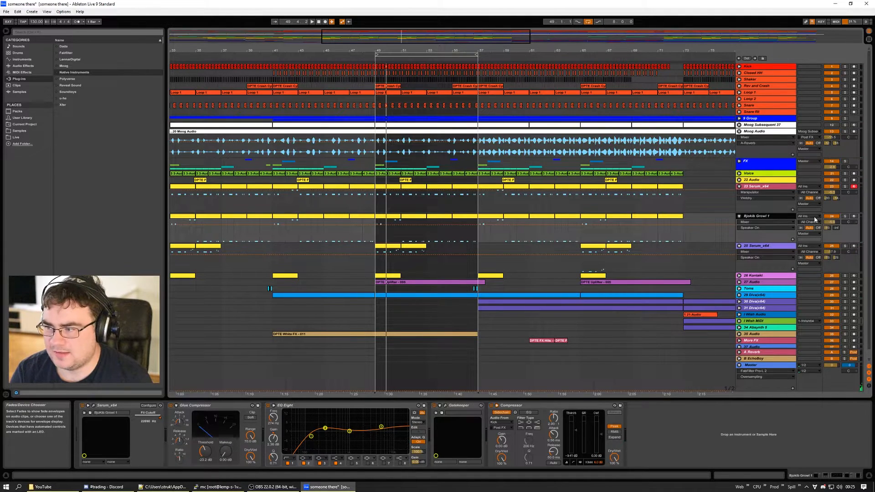
left_click(94, 406)
left_click_drag(307, 104, 686, 27)
Step: Look through the wavetable categories of oscillators A and B in Growl 1's Serum without changing either wavetable
left_click(625, 68)
mouse_move(612, 93)
left_click(695, 28)
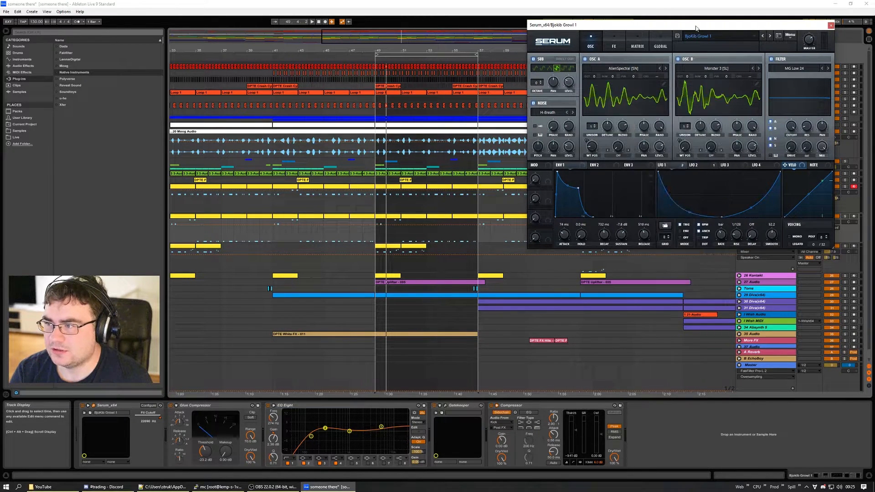
left_click(716, 69)
mouse_move(704, 93)
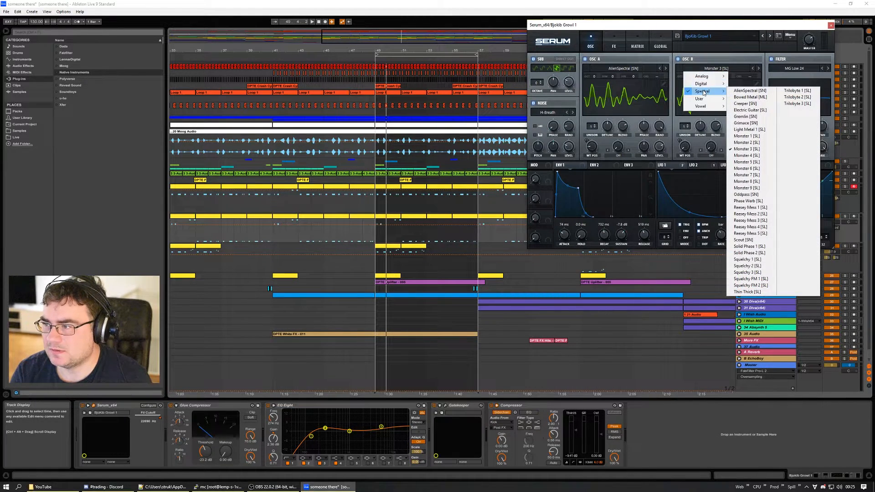
left_click_drag(644, 27, 627, 17)
Step: Open Gatekeeper on Growl 1 to view its envelope pattern, and close its window
left_click(447, 406)
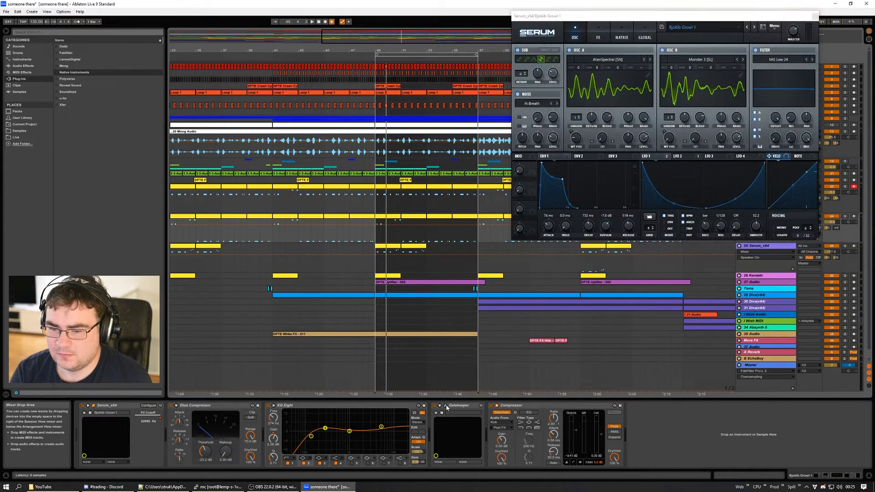
left_click_drag(449, 135, 636, 257)
left_click(685, 256)
Step: Solo Growl 1 and play the loop, comparing the sound with Gatekeeper off and on, and leave it switched on
left_click(434, 406)
key("space")
left_click(845, 217)
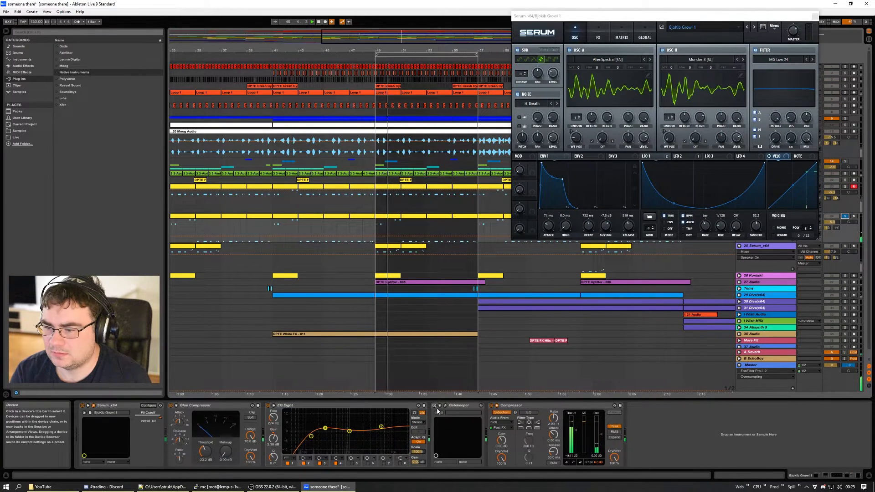
left_click(434, 405)
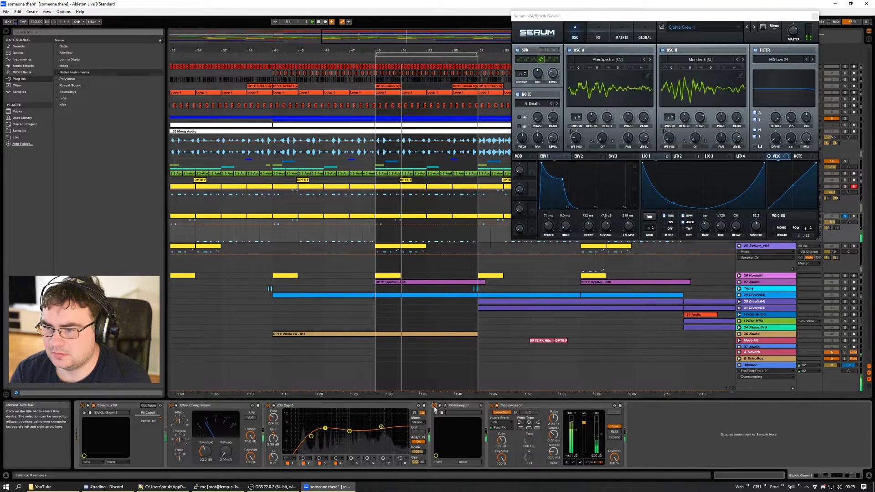
left_click(434, 405)
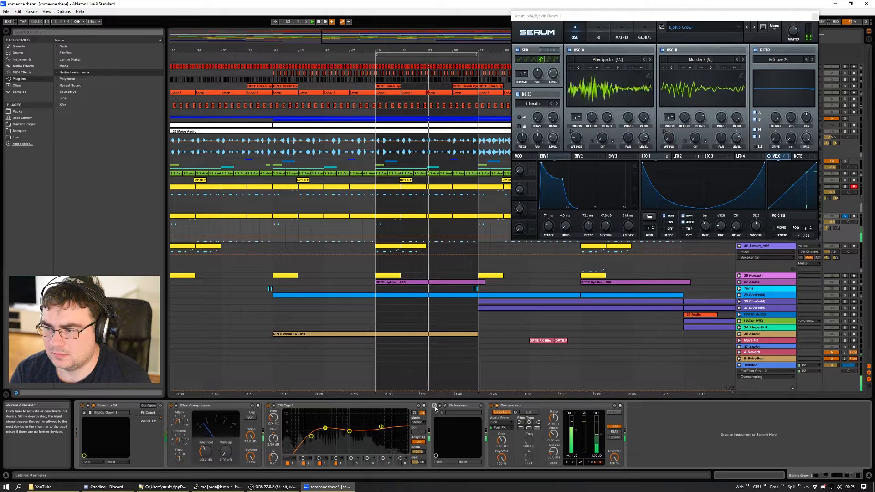
left_click(435, 405)
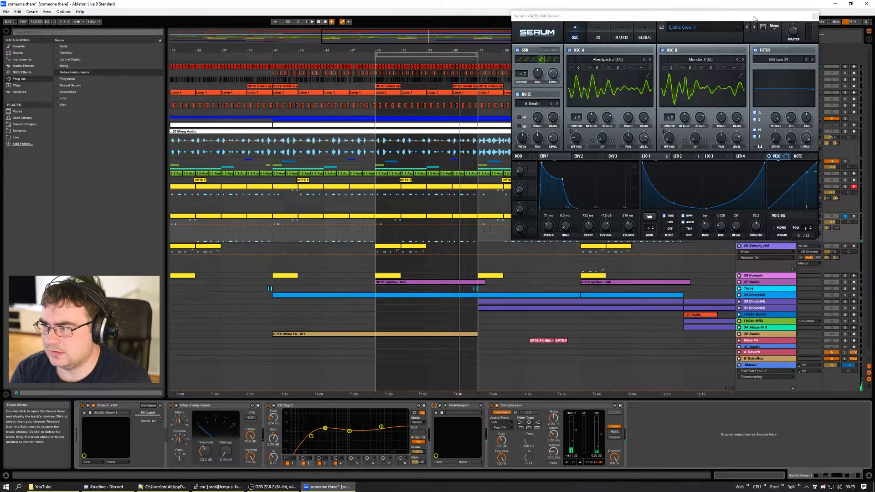
Step: Close Growl 1's Serum window, add the Kick and 9 Group tracks to the solo, and play the loop
left_click_drag(753, 19, 798, 29)
left_click(837, 31)
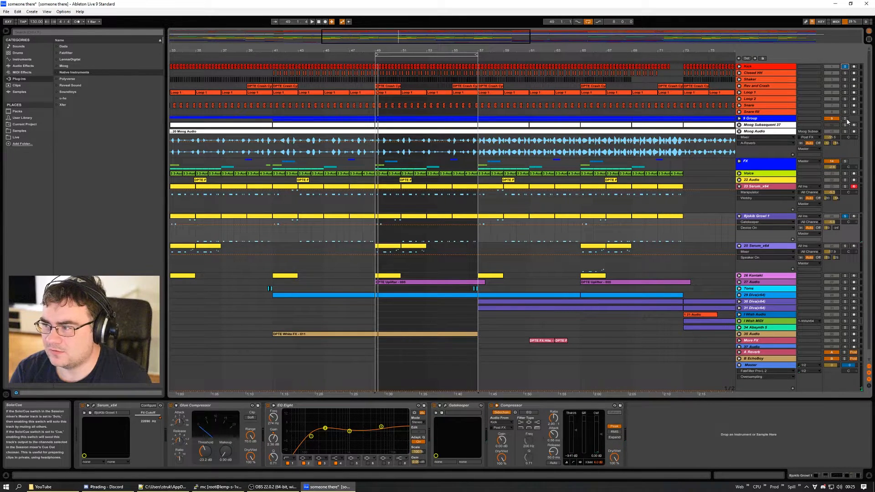
key("space")
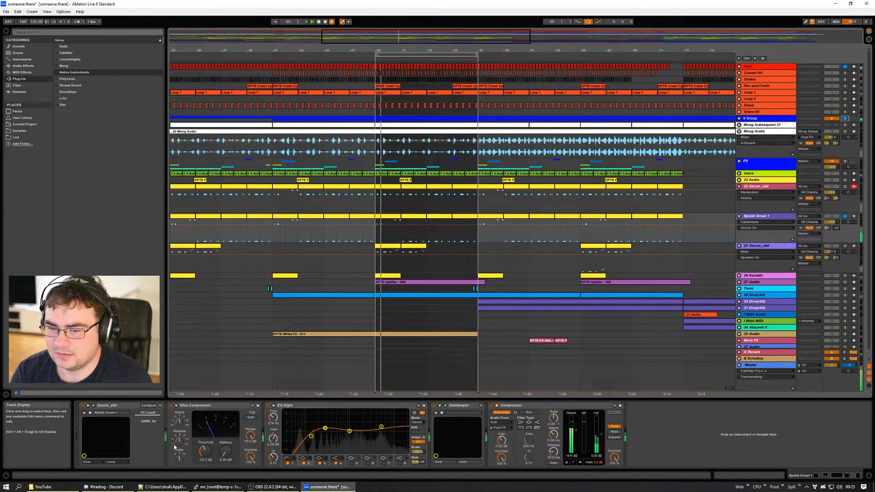
Step: Show Growl 1's Serum and Gatekeeper windows while the loop plays, and close both
left_click(94, 405)
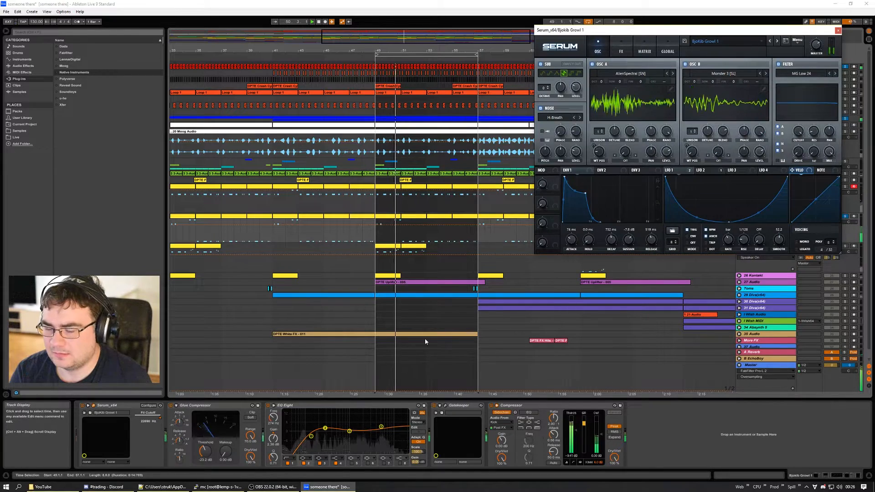
left_click(445, 405)
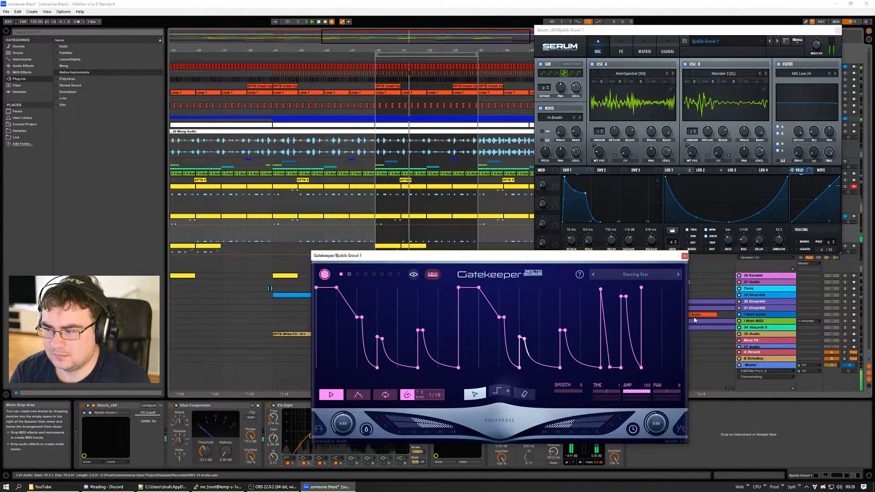
left_click(684, 255)
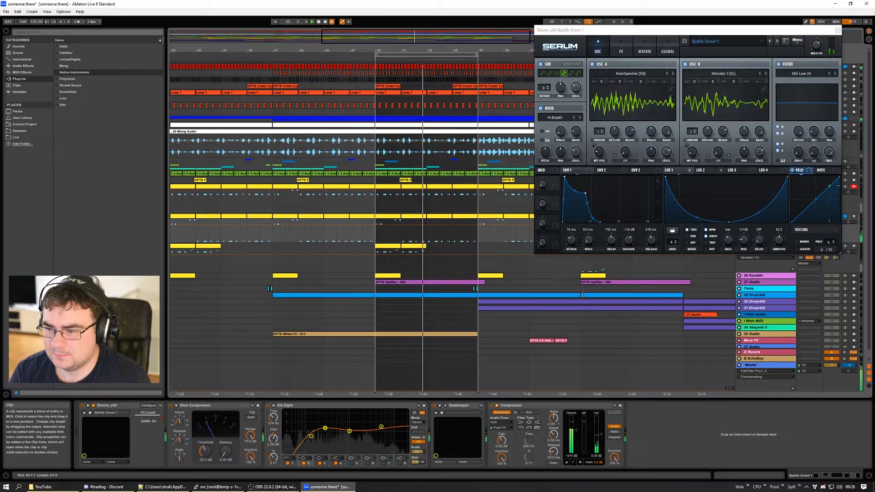
left_click(838, 30)
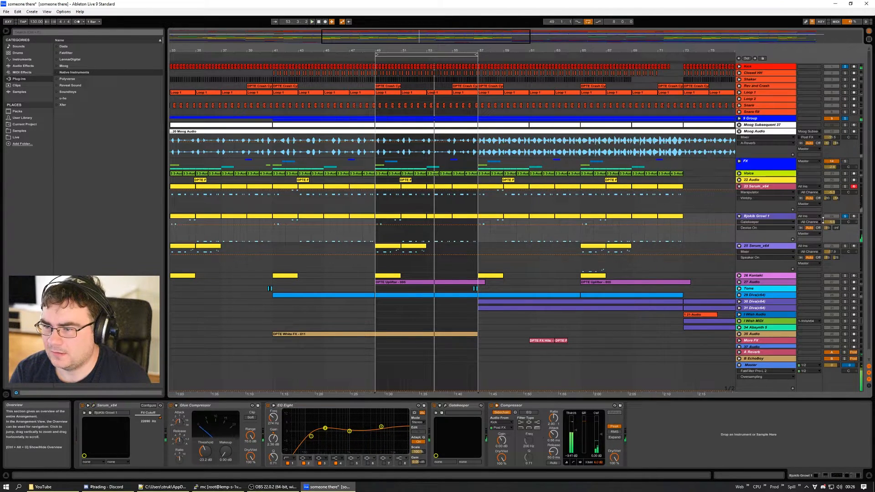
Step: Add 23-Serum_x64 and 25-Serum_x64 to the soloed tracks, play the loop, and display the devices of 25-Serum_x64
left_click(844, 186, "ctrl")
left_click(843, 246, "ctrl")
key("space")
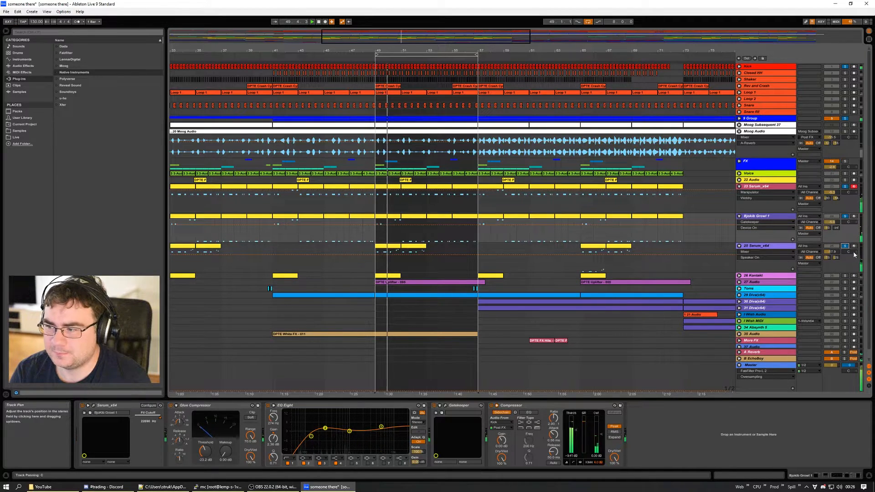
left_click(773, 249)
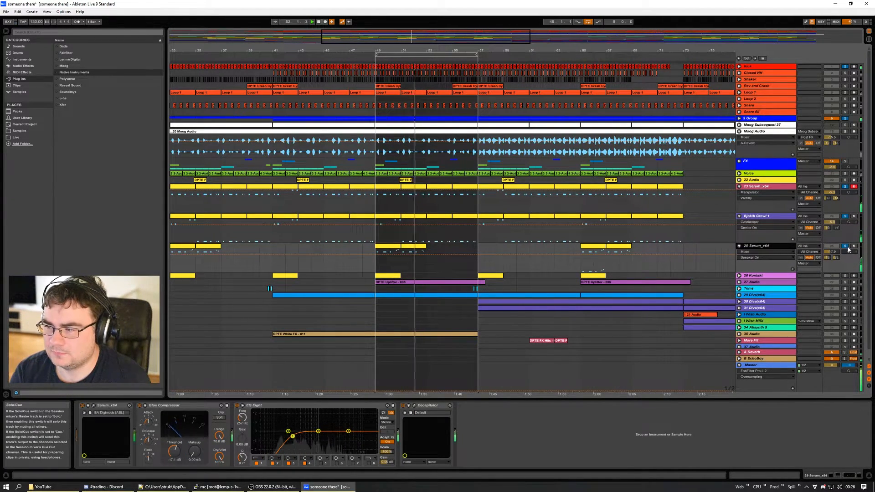
Step: Clear the solo from all tracks and show the whole arrangement
left_click(846, 246)
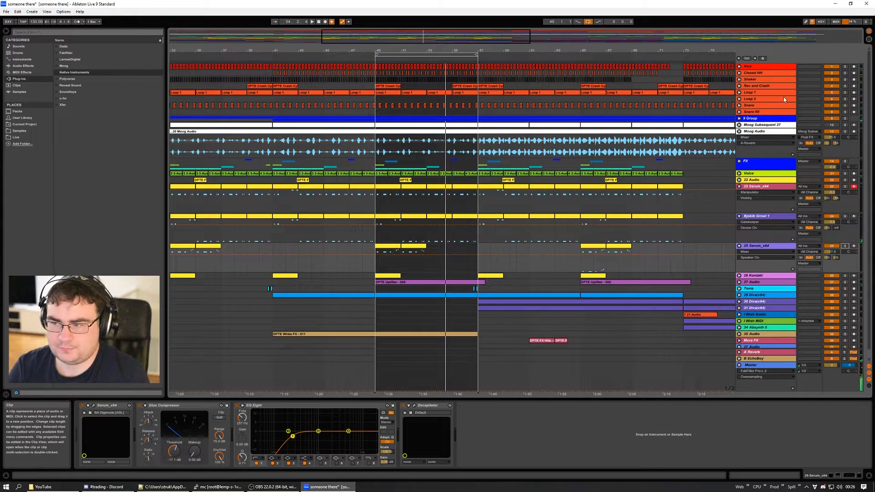
left_click_drag(472, 54, 474, 27)
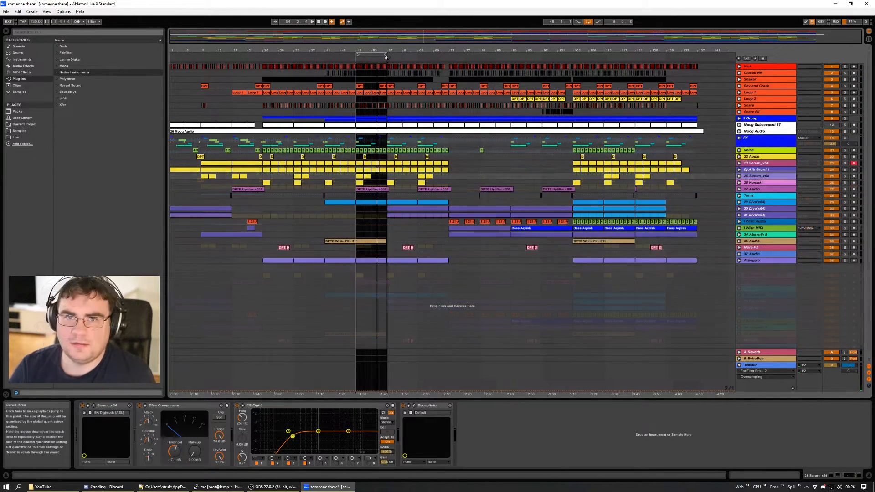